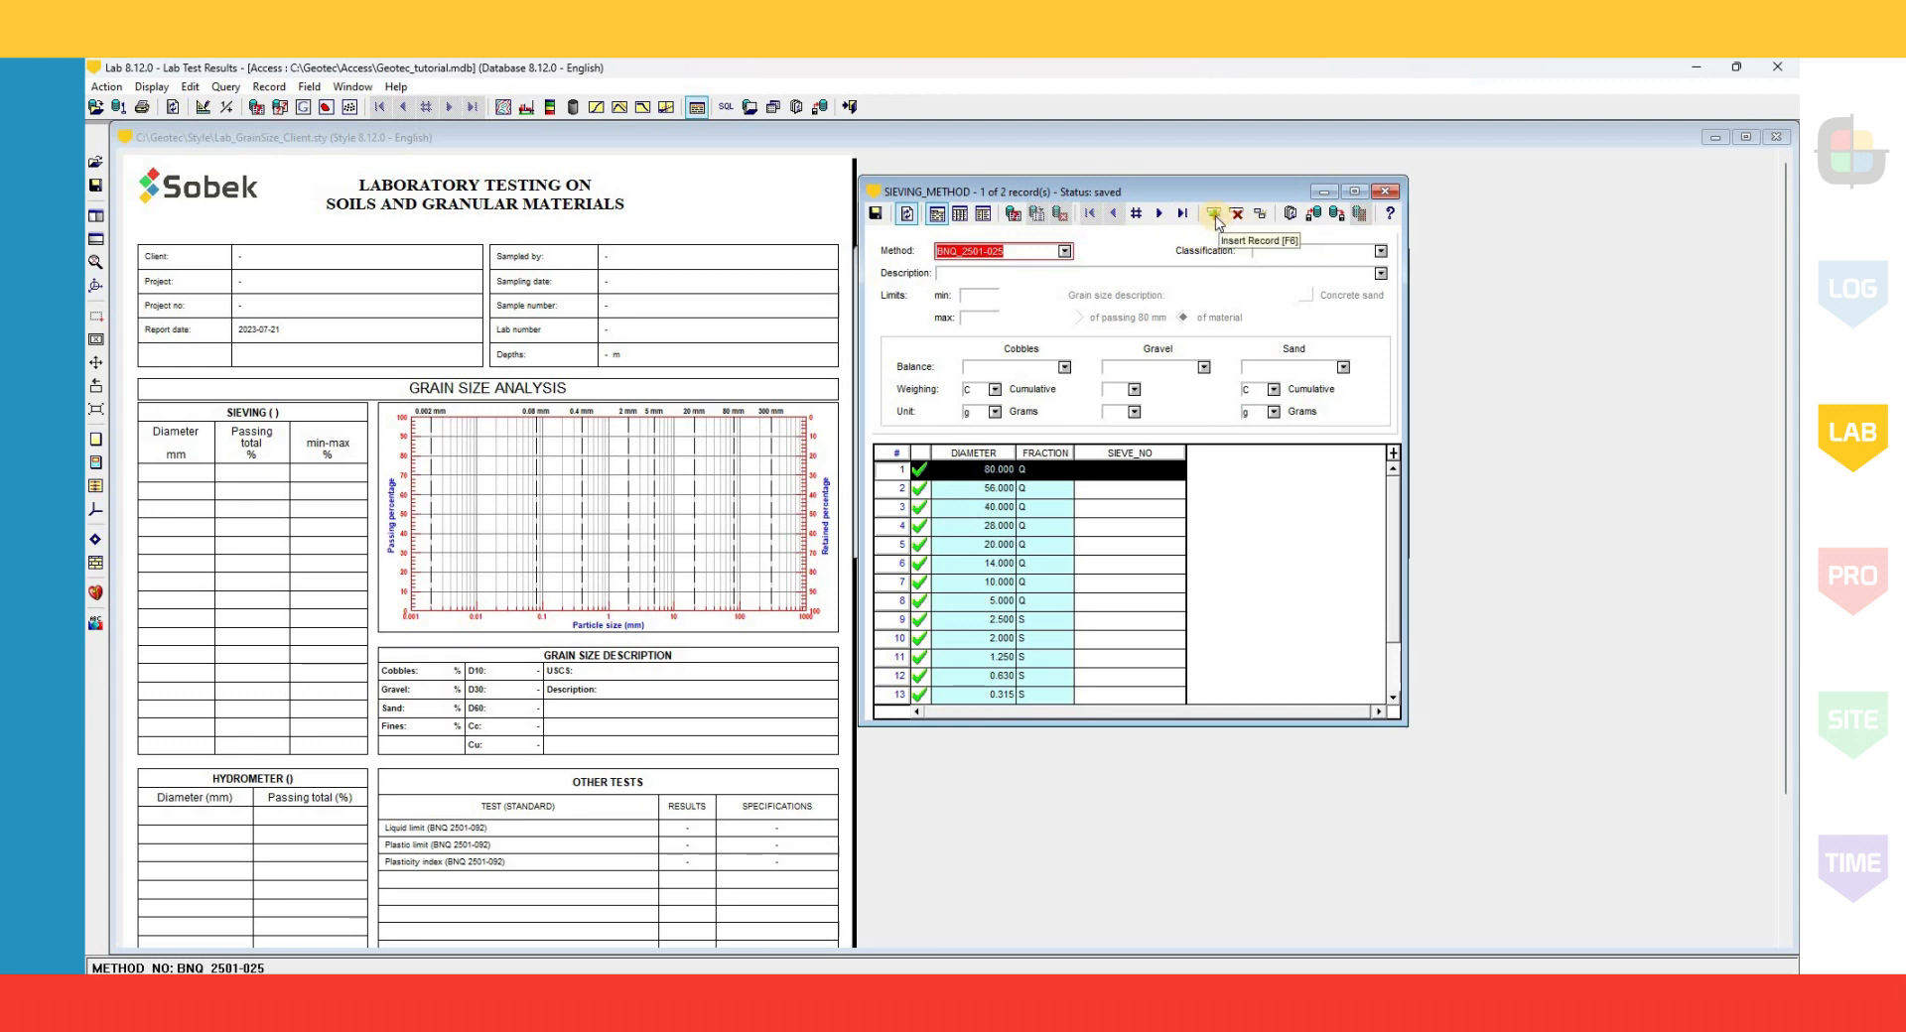
# - Insert a new sieving method LS-702 with the cobbles weighing set to Individual and the cobbles unit set to grams
pyautogui.click(1217, 219)
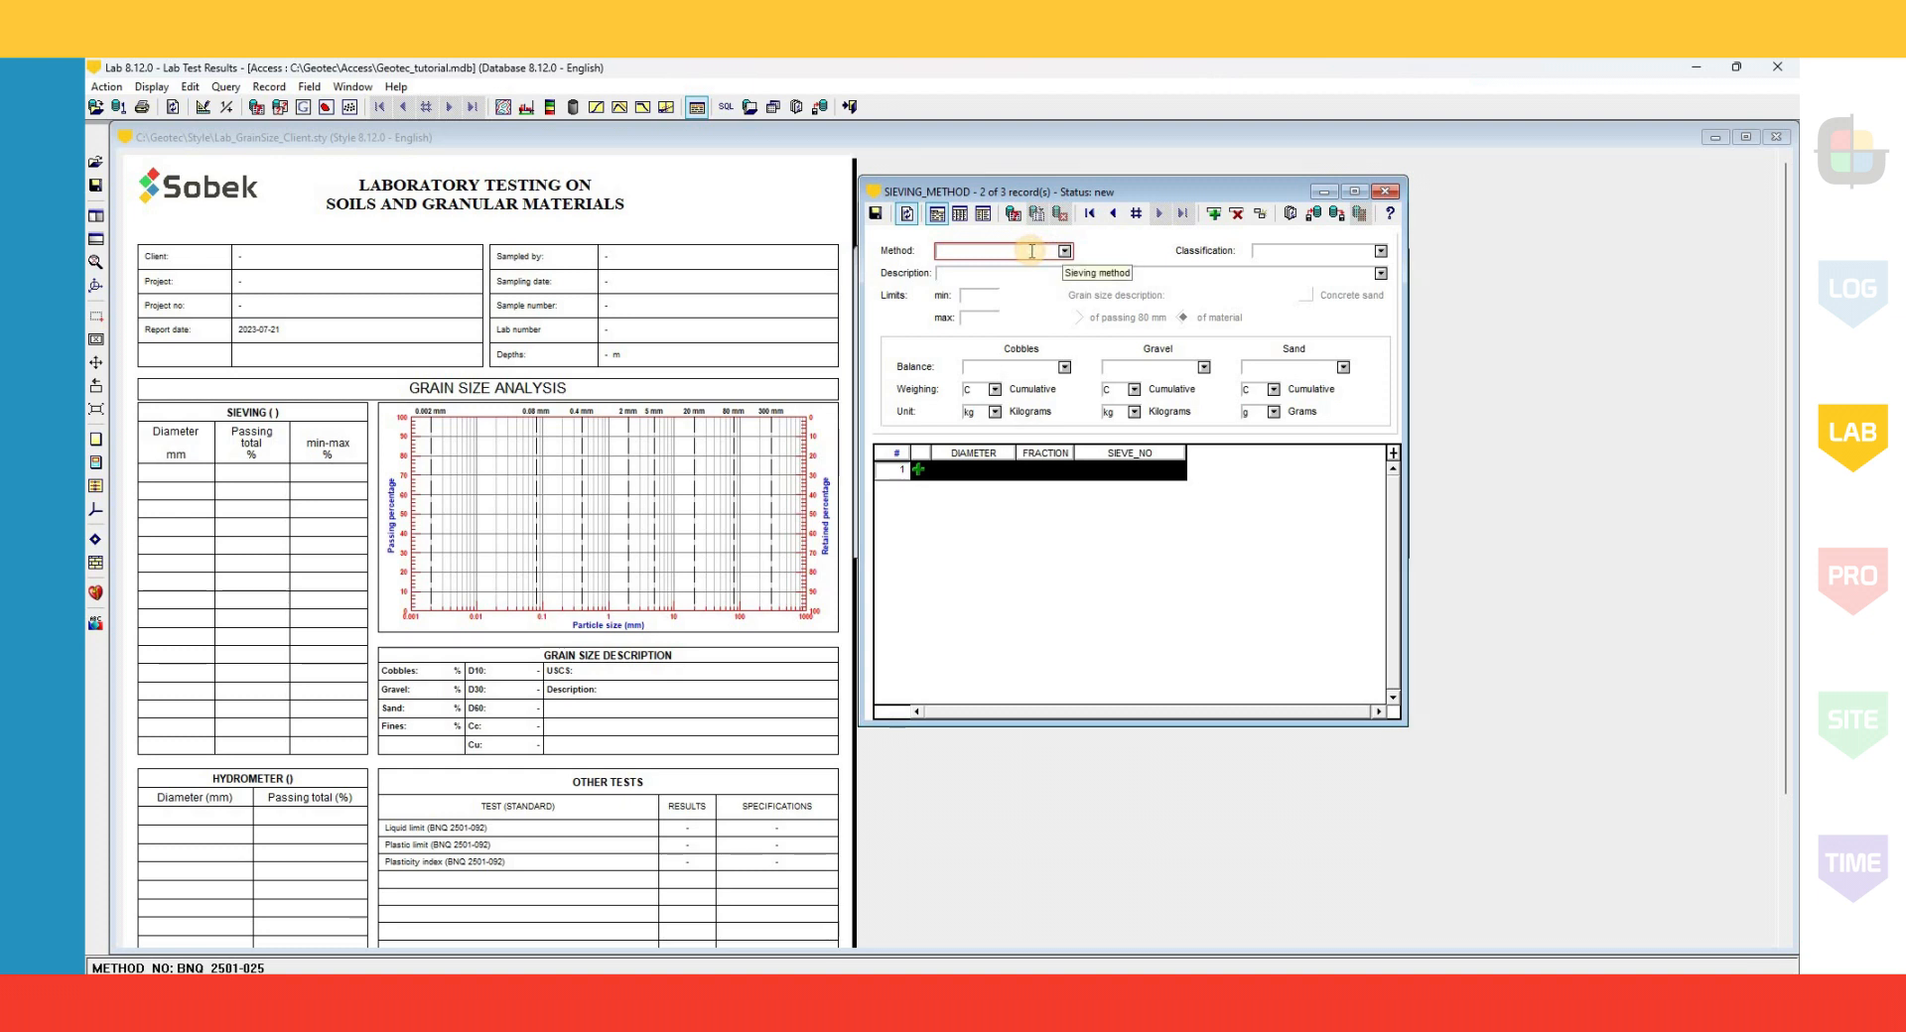
pyautogui.write('-702')
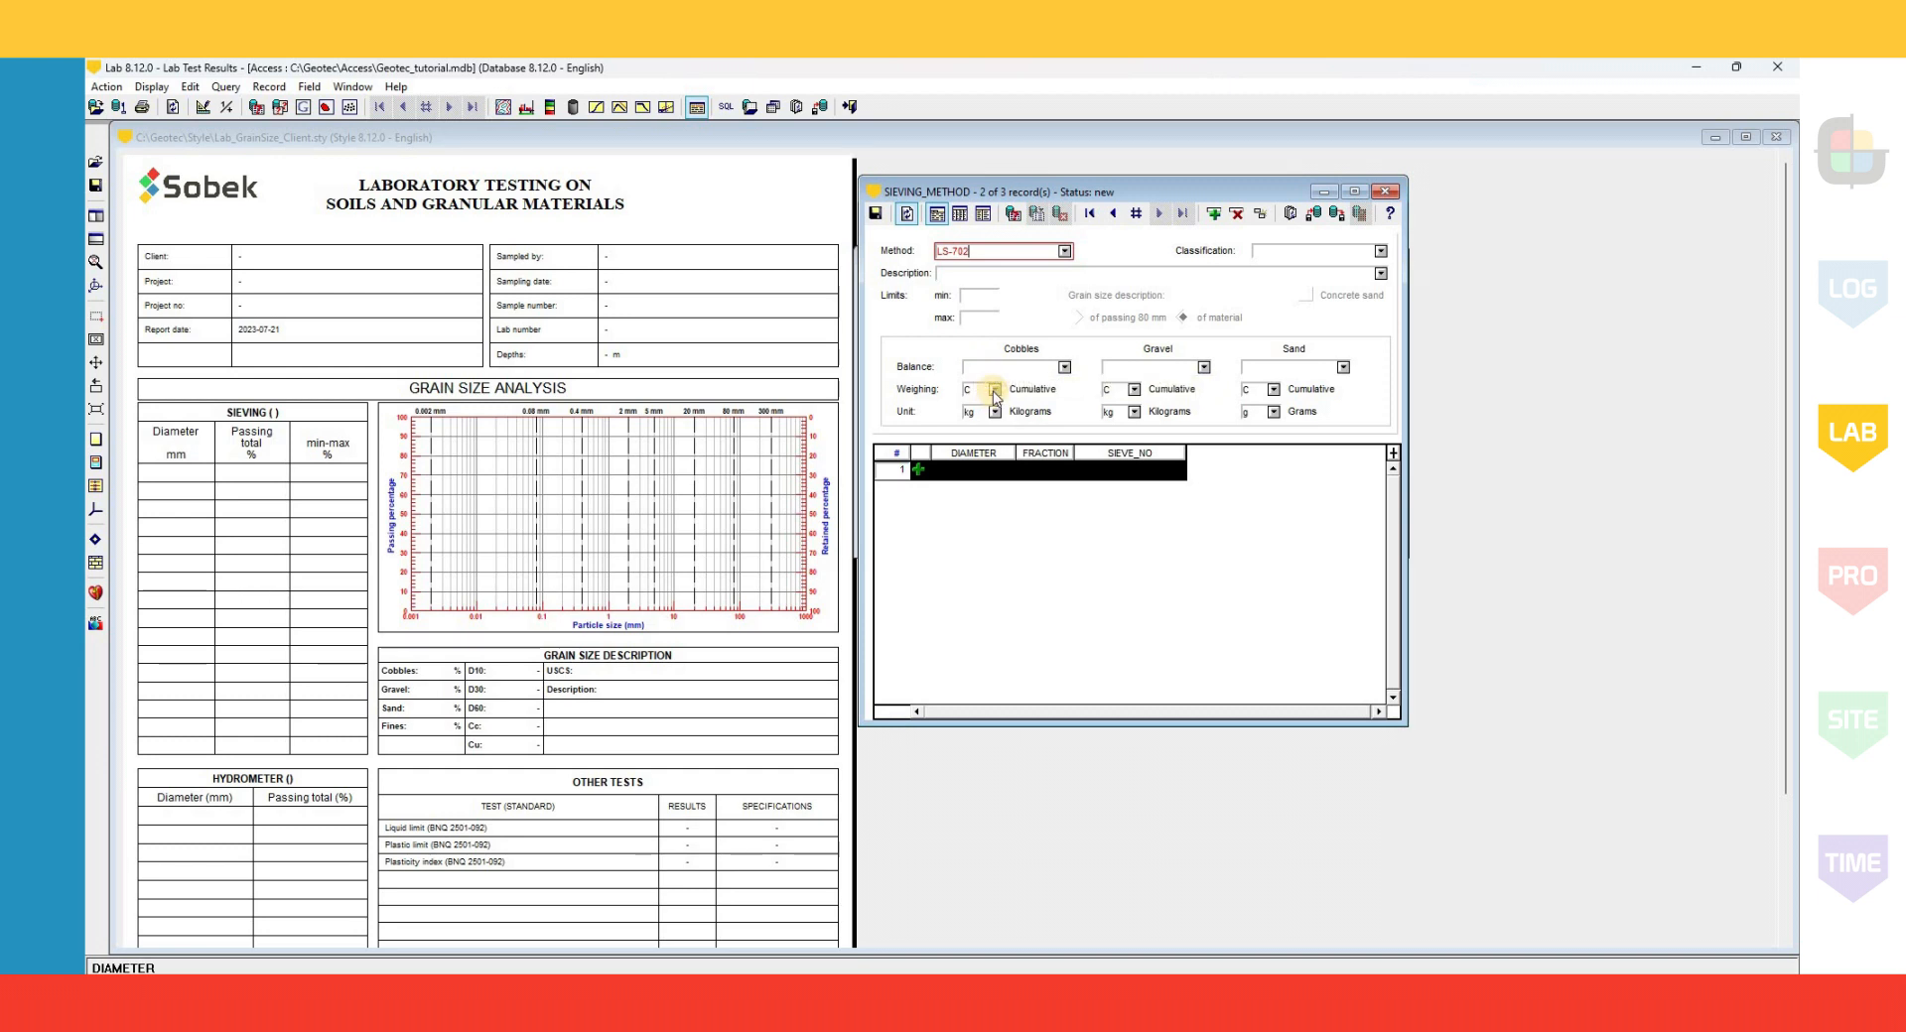
pyautogui.click(995, 391)
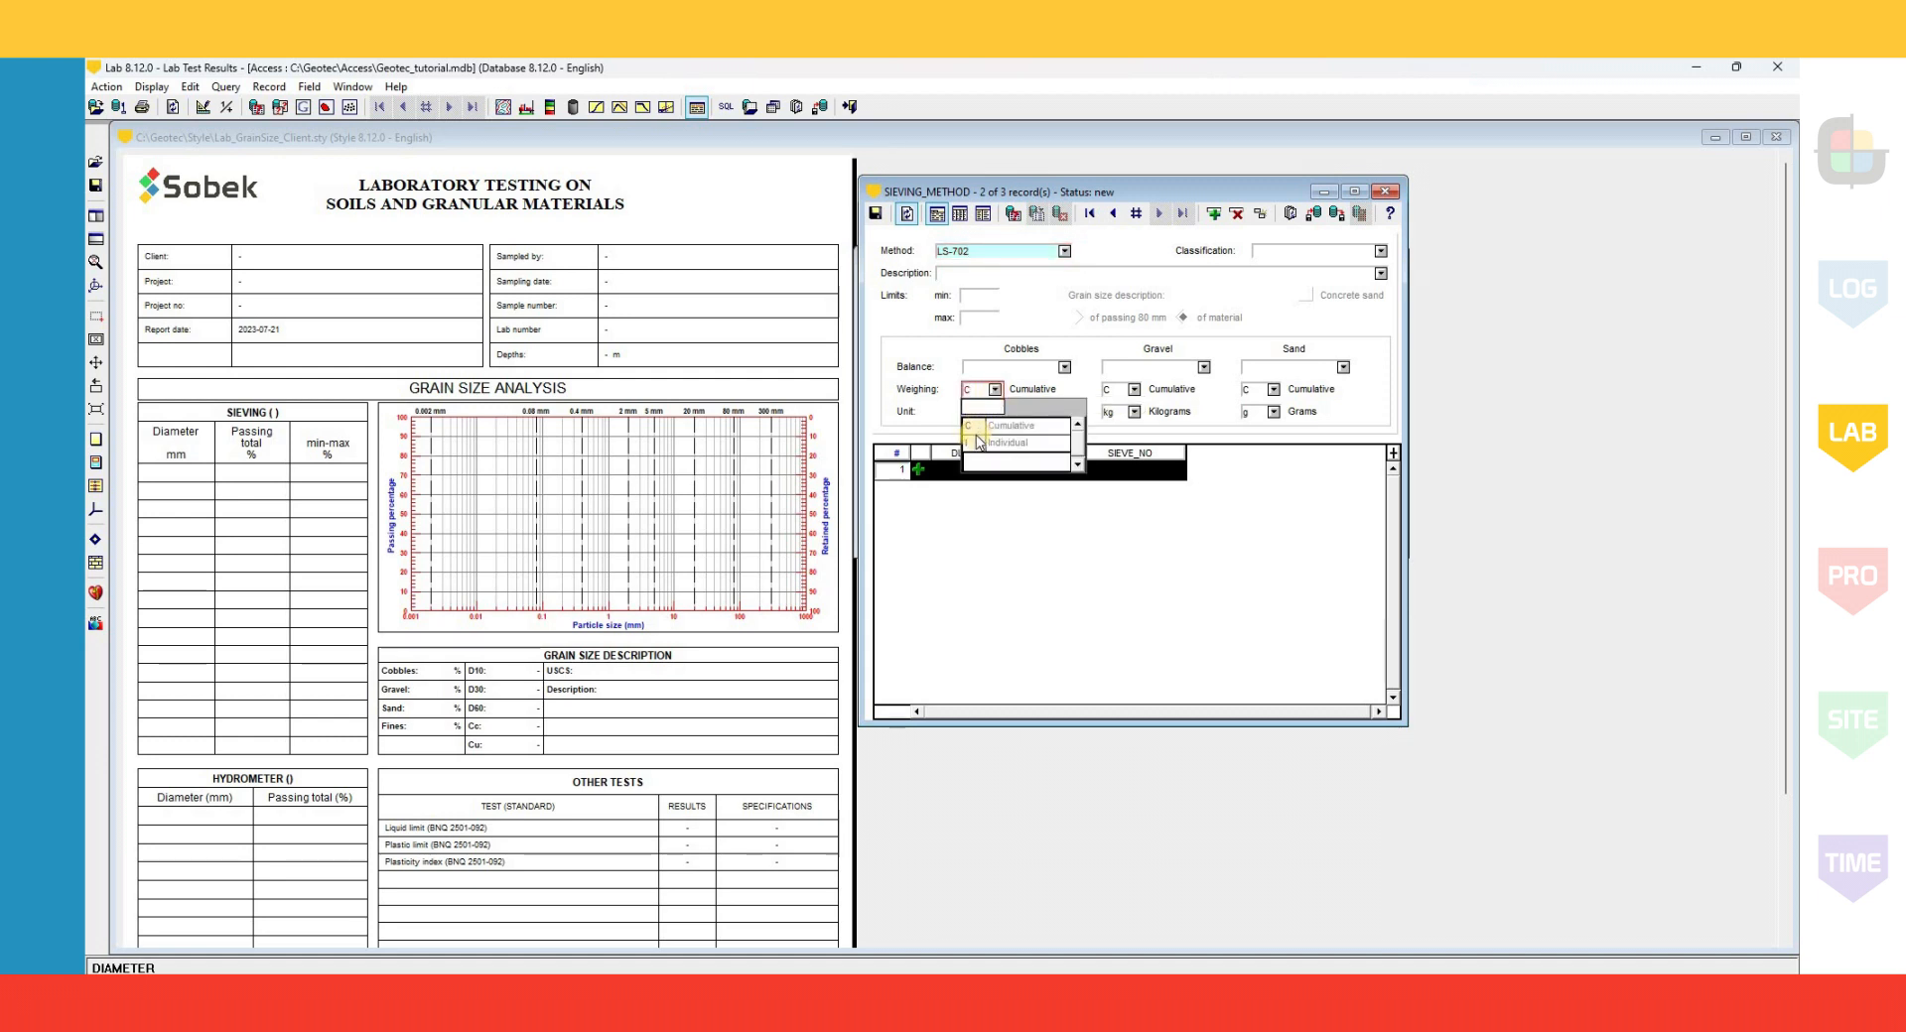
pyautogui.click(975, 443)
pyautogui.click(994, 412)
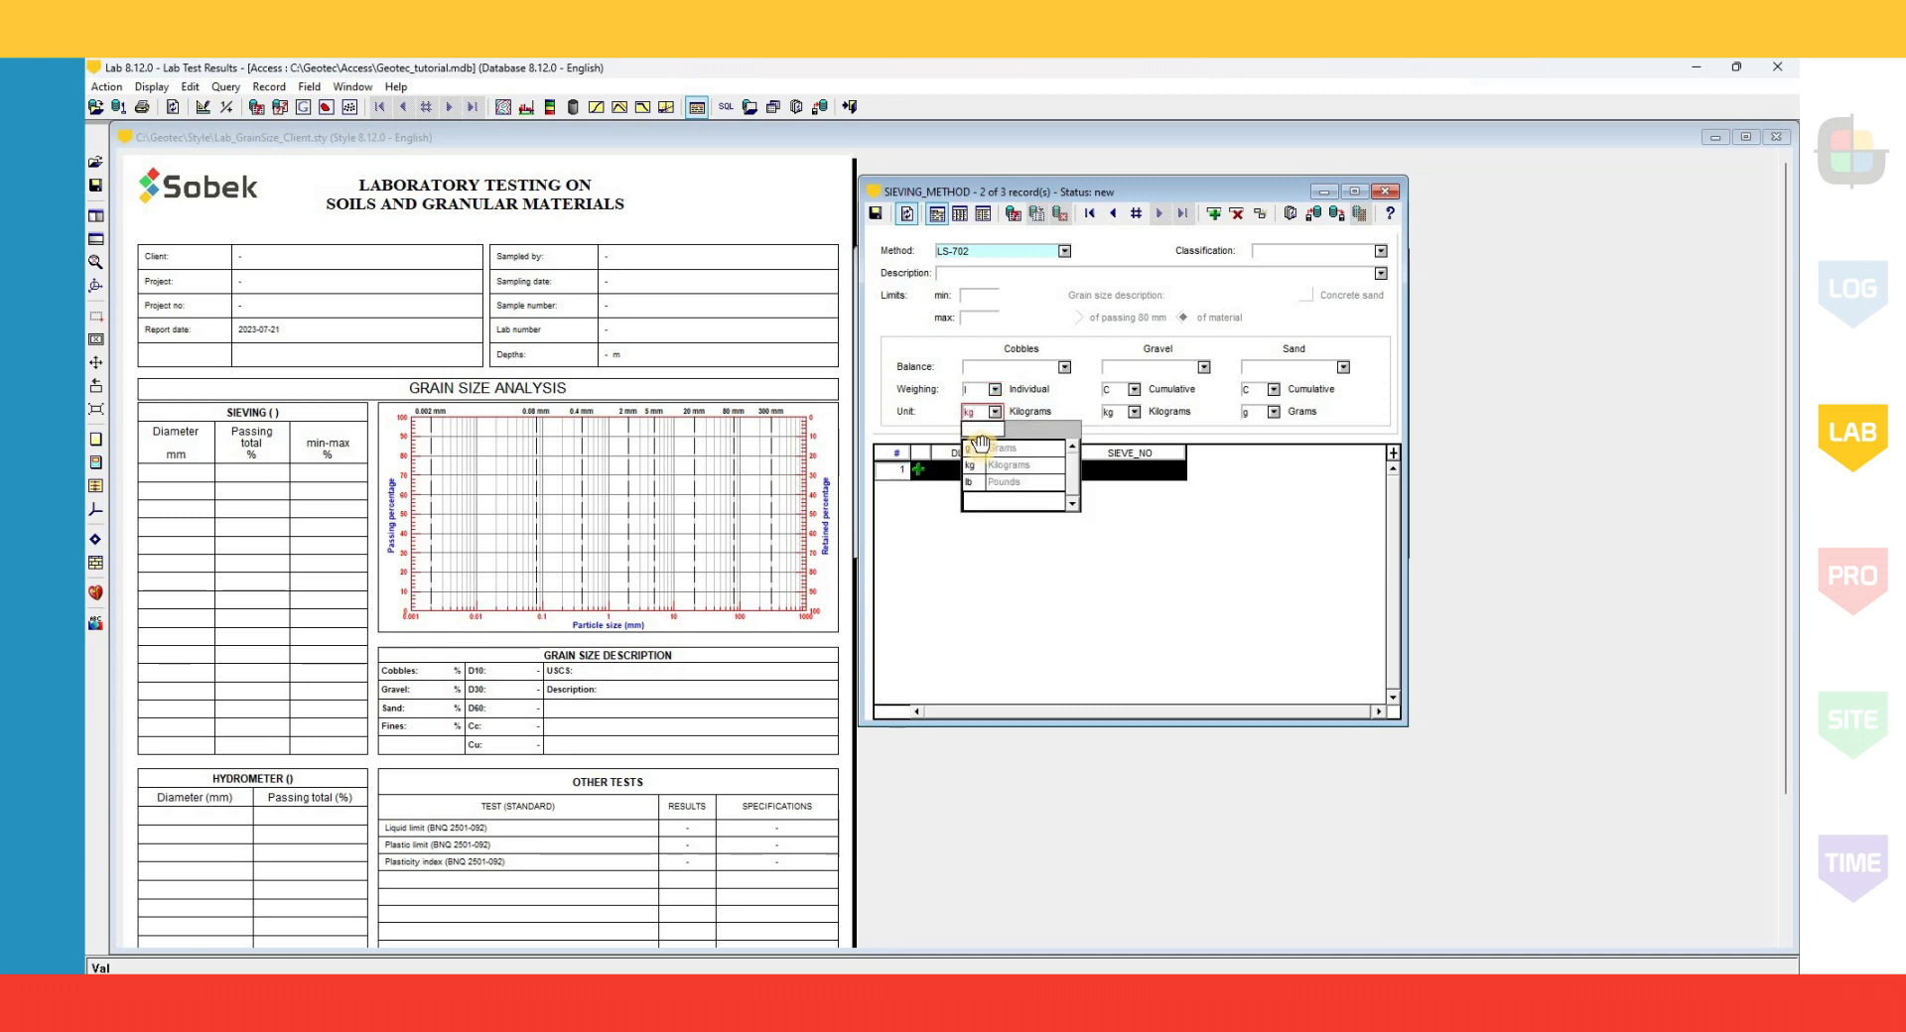
pyautogui.click(979, 448)
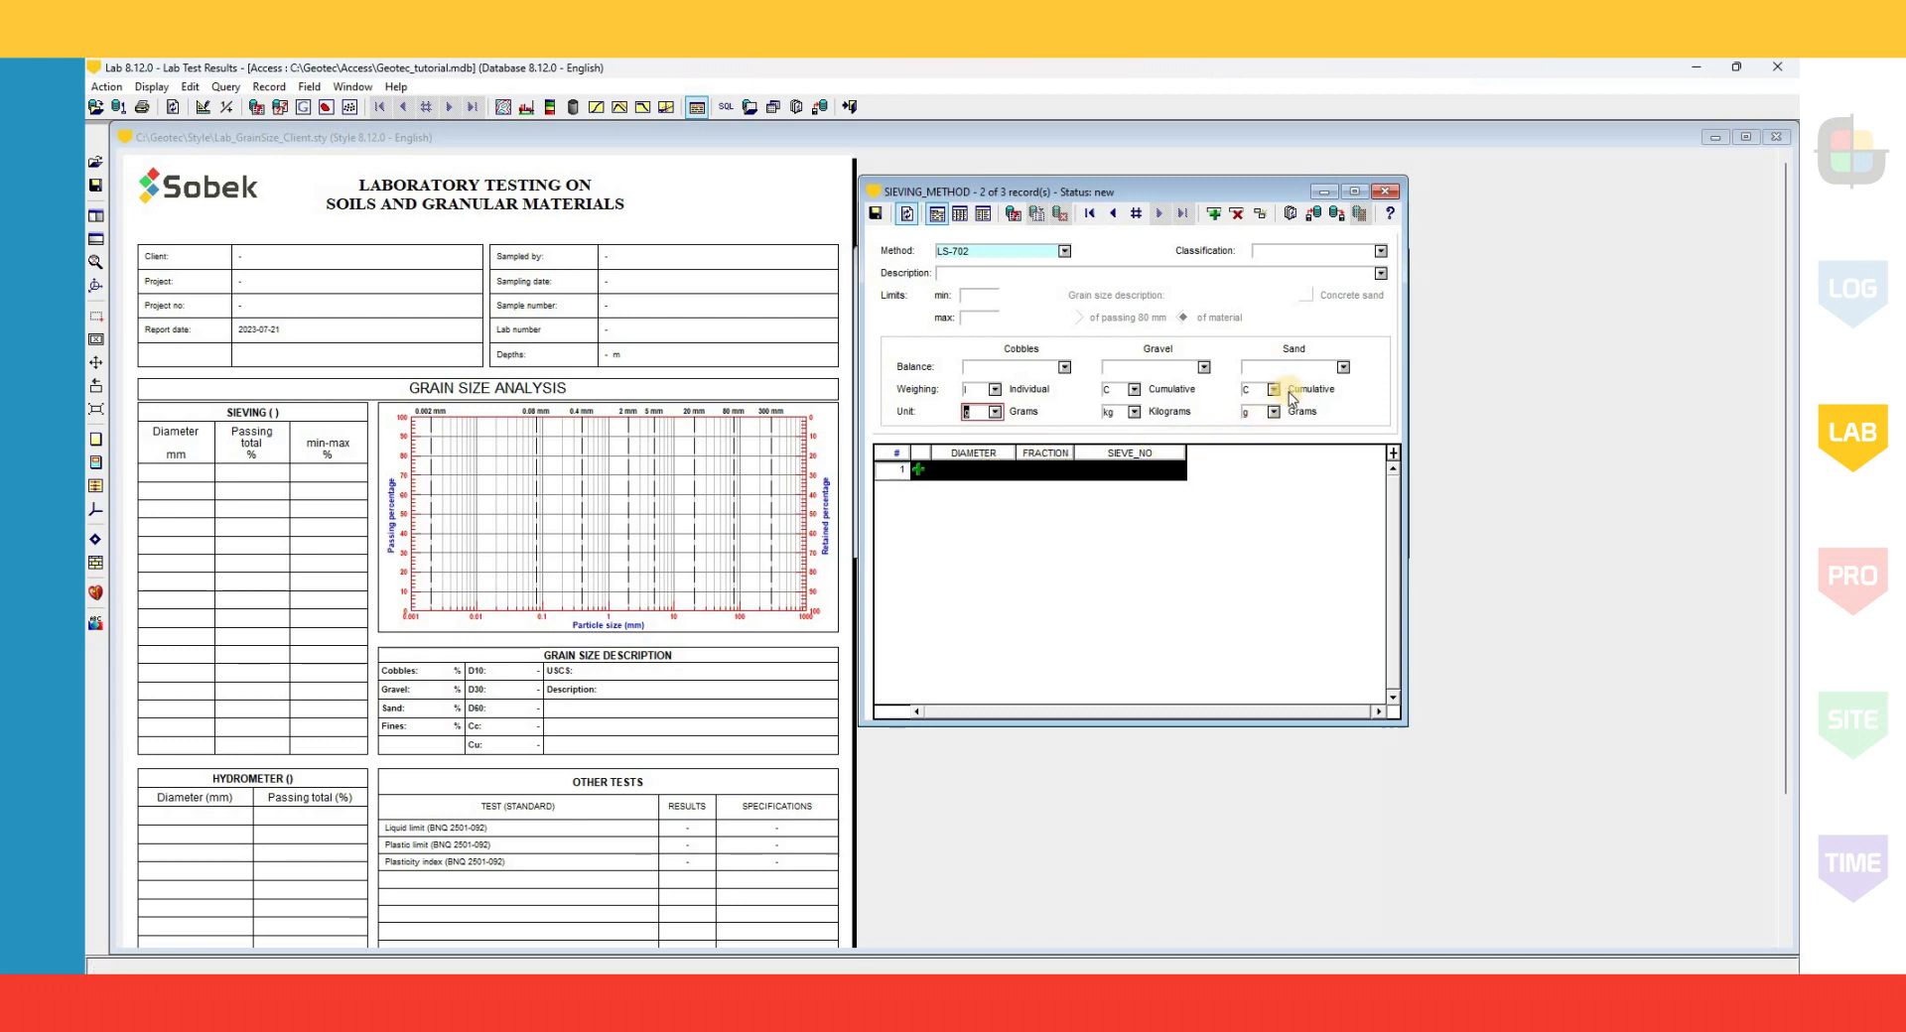
# - Add the 75, 63 and 53 mm sieves to the LS-702 method with fraction Q
pyautogui.click(974, 471)
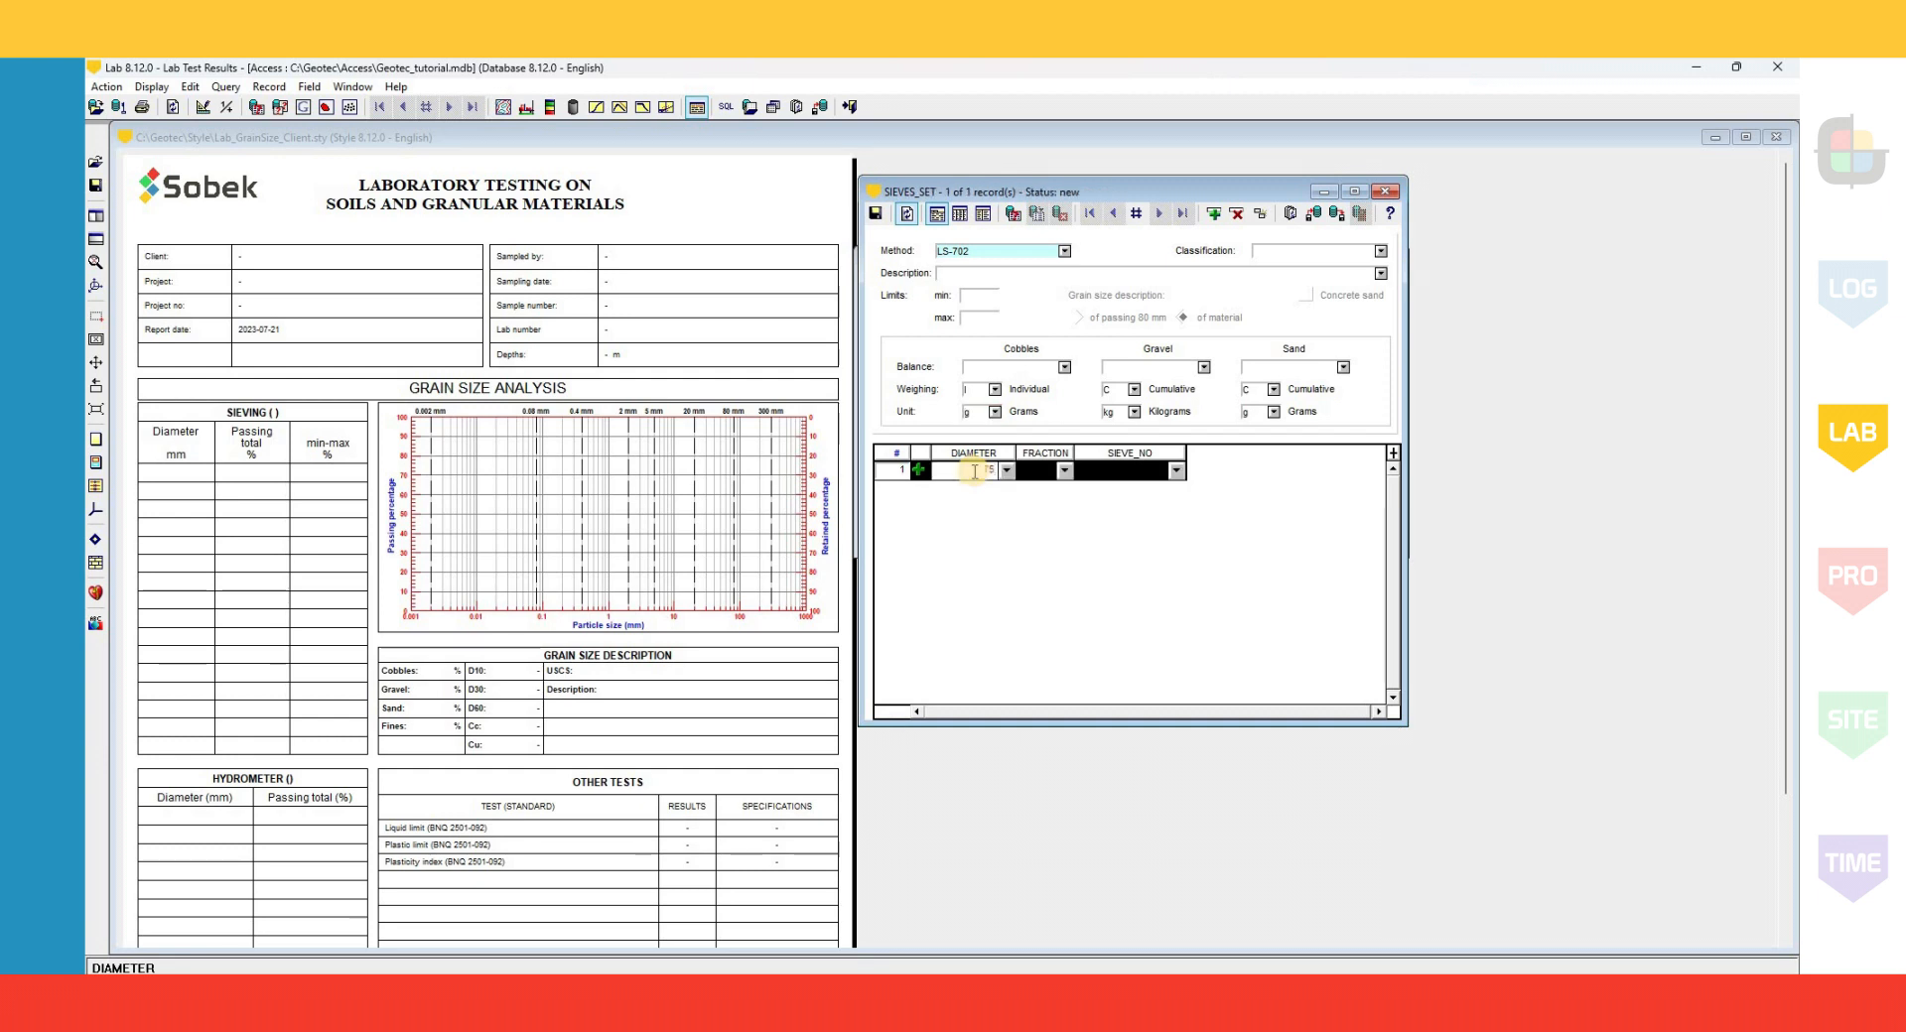
pyautogui.press('Tab')
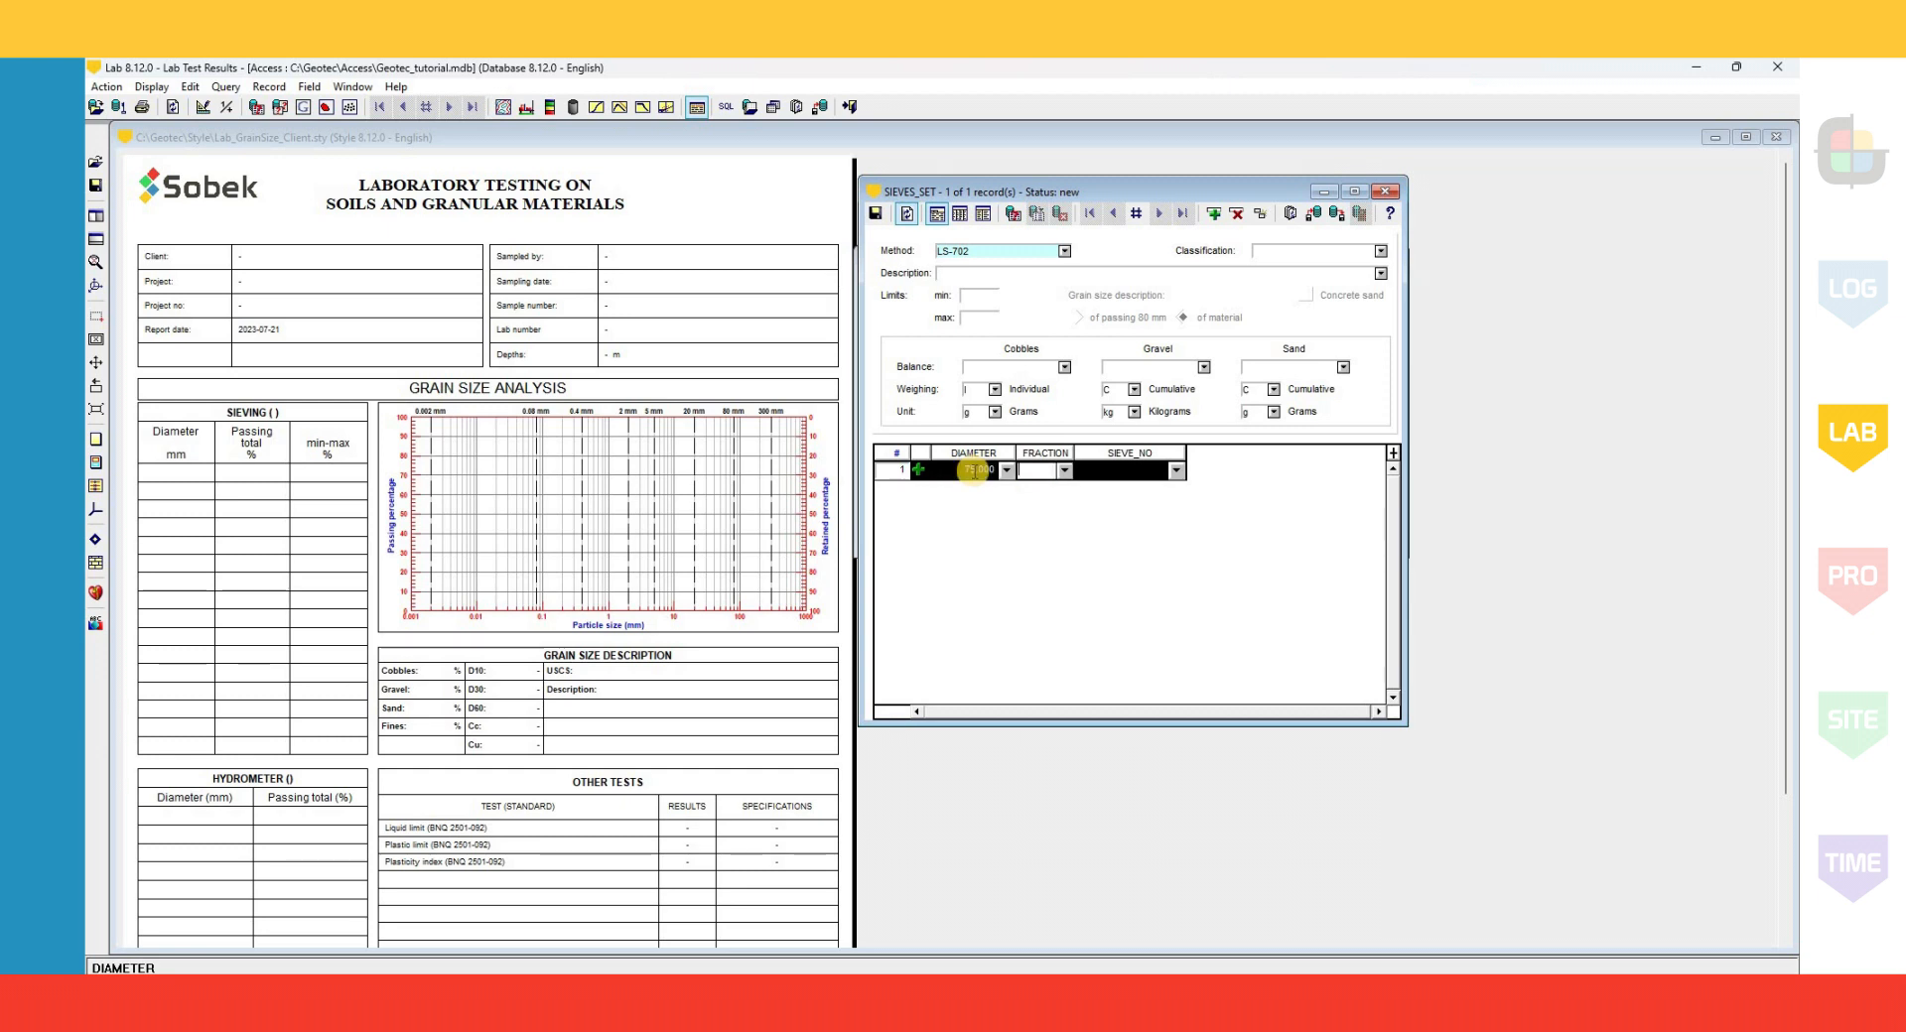
pyautogui.click(1065, 470)
pyautogui.click(1047, 516)
pyautogui.press('Tab')
pyautogui.write('63')
pyautogui.press('Tab')
pyautogui.press('q')
pyautogui.press('Tab')
pyautogui.write('53')
pyautogui.press('Tab')
pyautogui.press('q')
pyautogui.press('Tab')
# - Add the 37.5, 26.5 and 19 mm sieves to the method with fraction Q
pyautogui.write('37.5')
pyautogui.press('Tab')
pyautogui.press('q')
pyautogui.press('Tab')
pyautogui.write('26.5')
pyautogui.press('Tab')
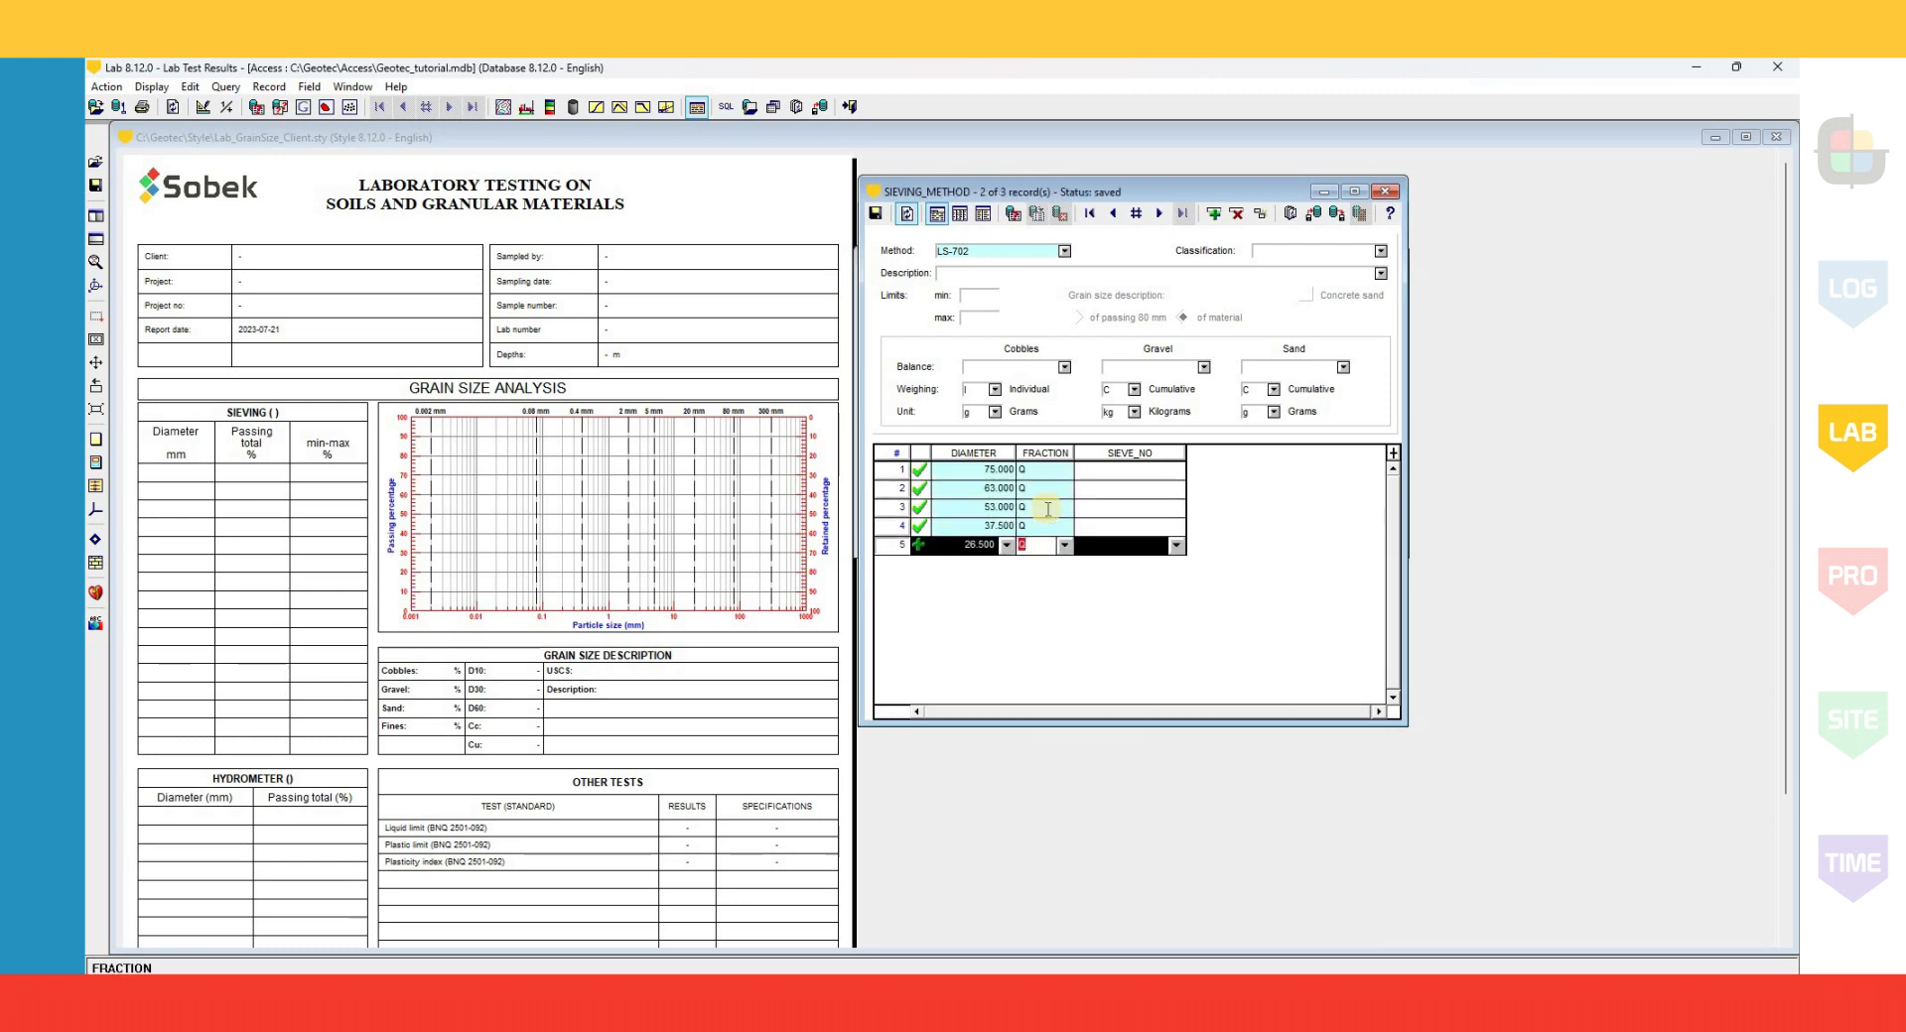
pyautogui.press('q')
pyautogui.press('Tab')
pyautogui.write('19')
pyautogui.press('Tab')
pyautogui.press('q')
pyautogui.press('Tab')
# - Add the 13.2, 9.5 and 4.75 mm sieves to the method with fraction Q
pyautogui.write('13.2')
pyautogui.press('Tab')
pyautogui.press('q')
pyautogui.press('Tab')
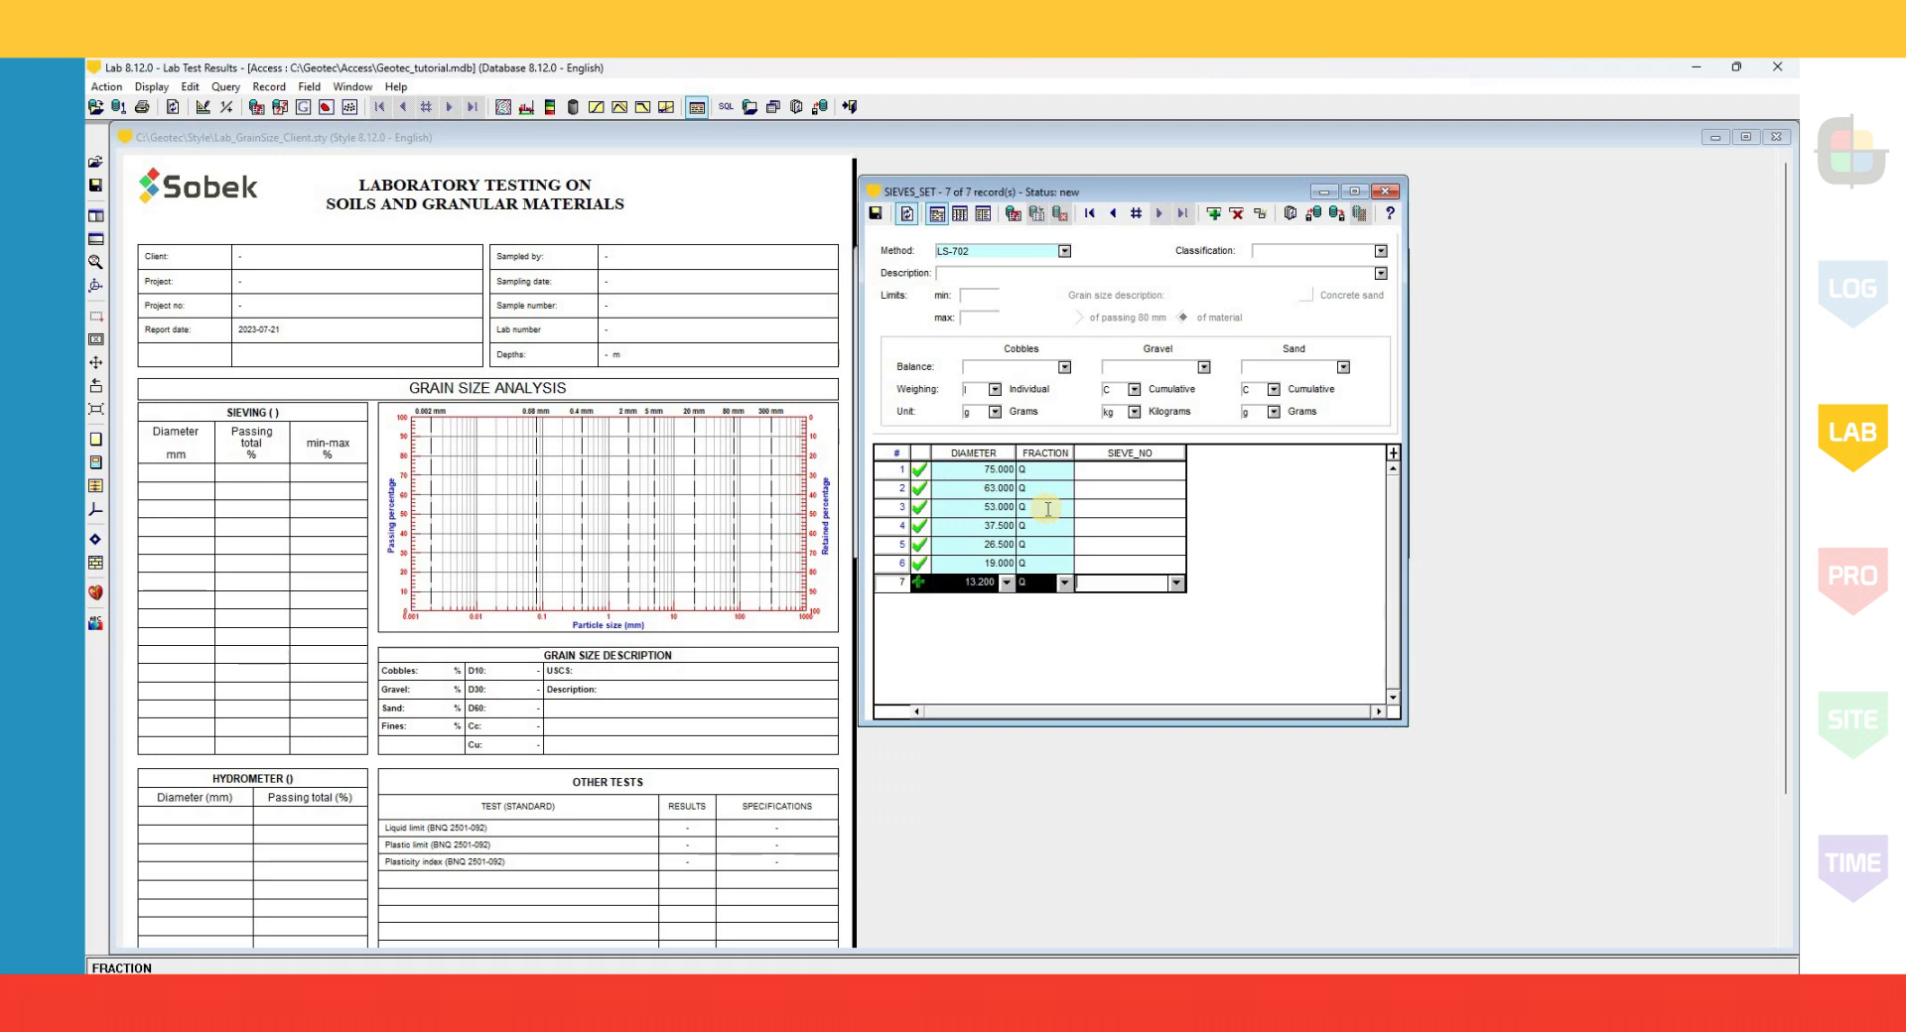
pyautogui.write('9.5')
pyautogui.press('Tab')
pyautogui.press('q')
pyautogui.press('Tab')
pyautogui.write('4.75')
pyautogui.press('Tab')
pyautogui.press('q')
pyautogui.press('Tab')
# - Add the 2, 0.85 and 0.425 mm sieves to the method with fraction S
pyautogui.write('2')
pyautogui.press('Tab')
pyautogui.press('s')
pyautogui.press('Tab')
pyautogui.write('0.85')
pyautogui.press('Tab')
pyautogui.press('s')
pyautogui.press('Tab')
pyautogui.write('0.425')
pyautogui.press('Tab')
pyautogui.press('s')
pyautogui.press('Tab')
# - Add the 0.25, 0.106 and 0.075 mm sieves with fraction S, then save and close the sieving method
pyautogui.write('0.25')
pyautogui.press('Tab')
pyautogui.press('s')
pyautogui.press('Tab')
pyautogui.write('0.106')
pyautogui.press('Tab')
pyautogui.press('s')
pyautogui.press('Tab')
pyautogui.write('0.075')
pyautogui.press('Tab')
pyautogui.press('s')
pyautogui.press('Tab')
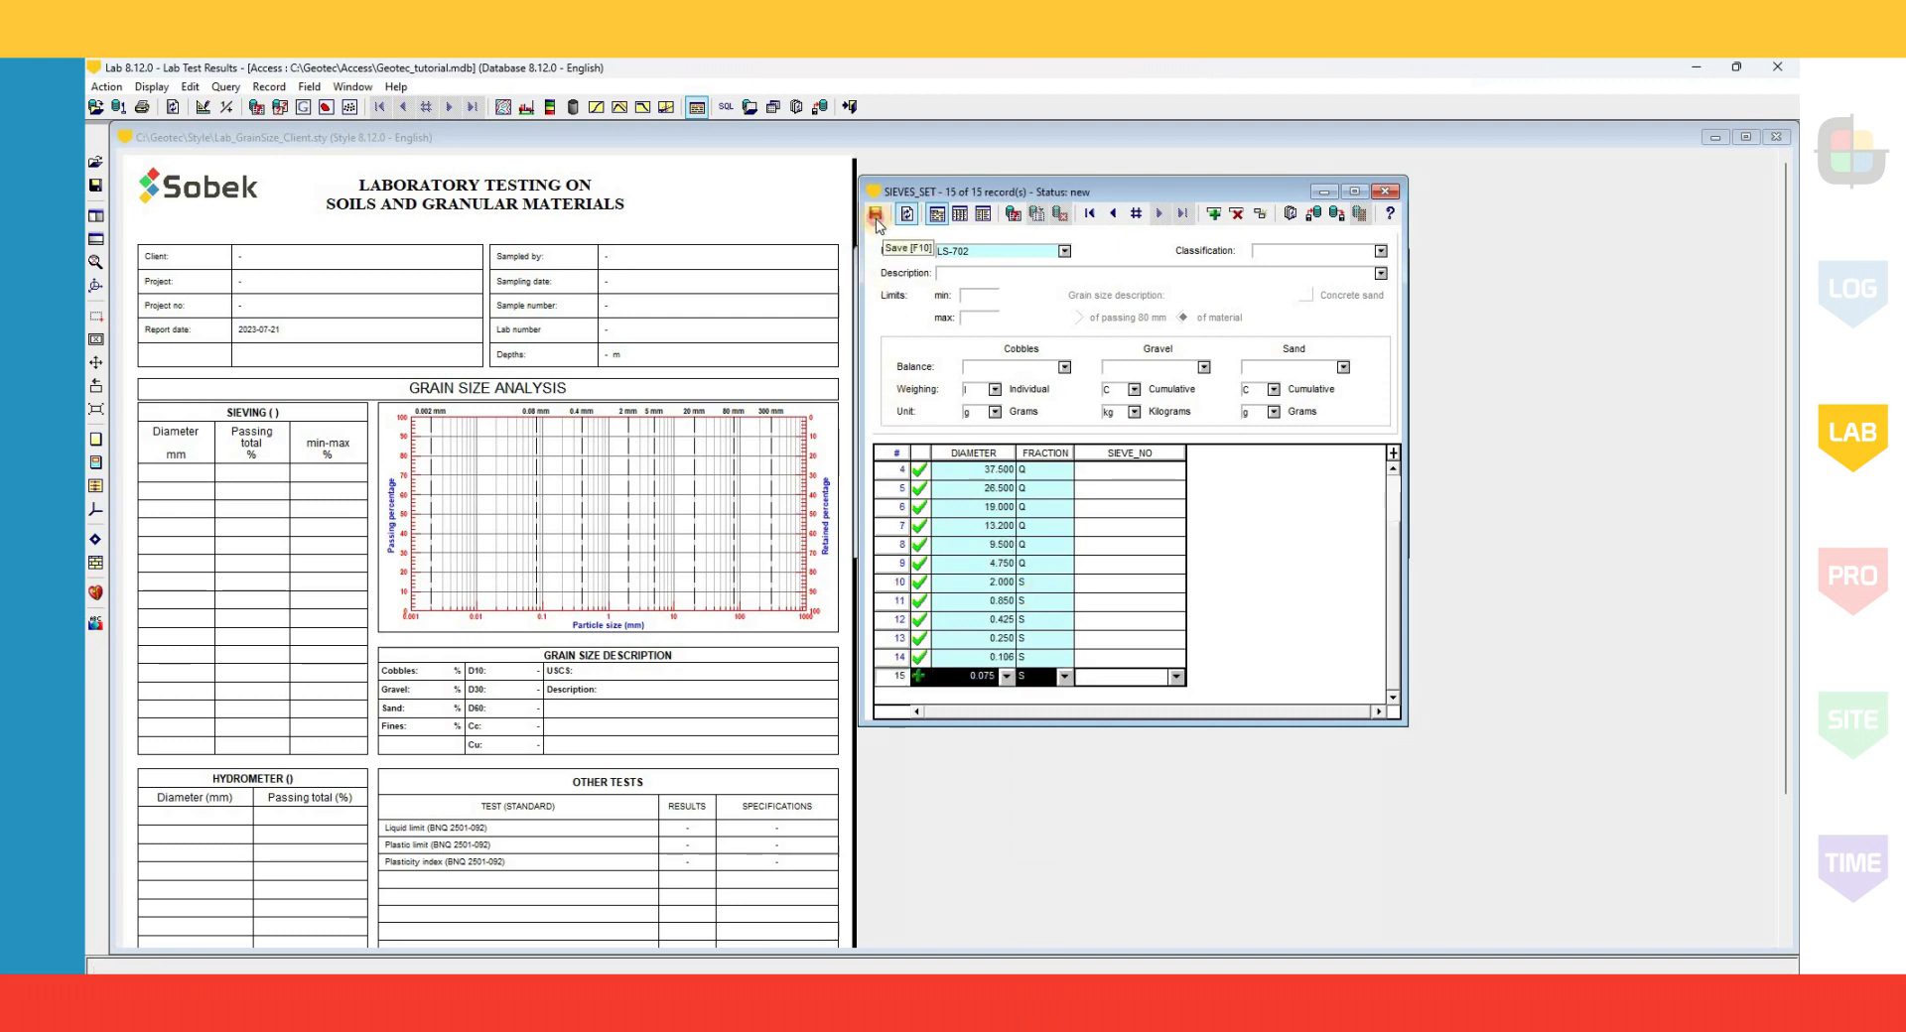
pyautogui.click(876, 217)
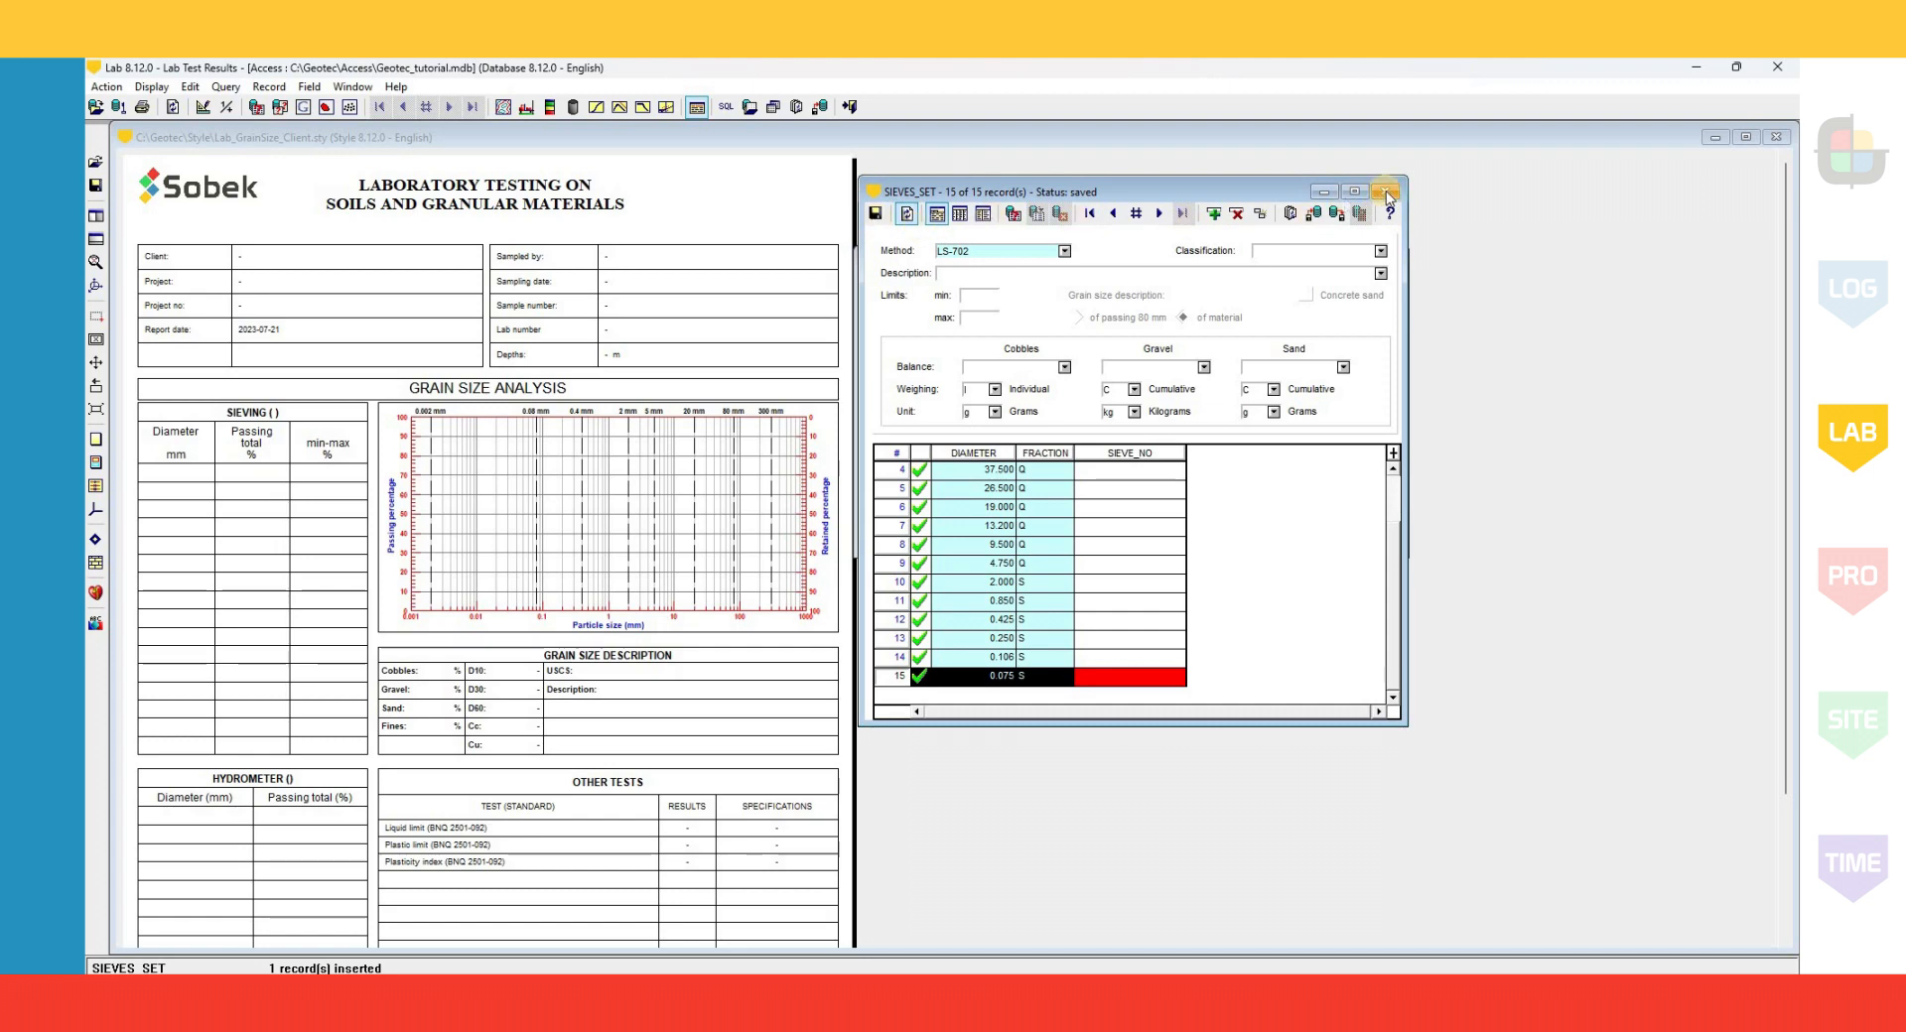
pyautogui.hotkey('ctrl', 'F4')
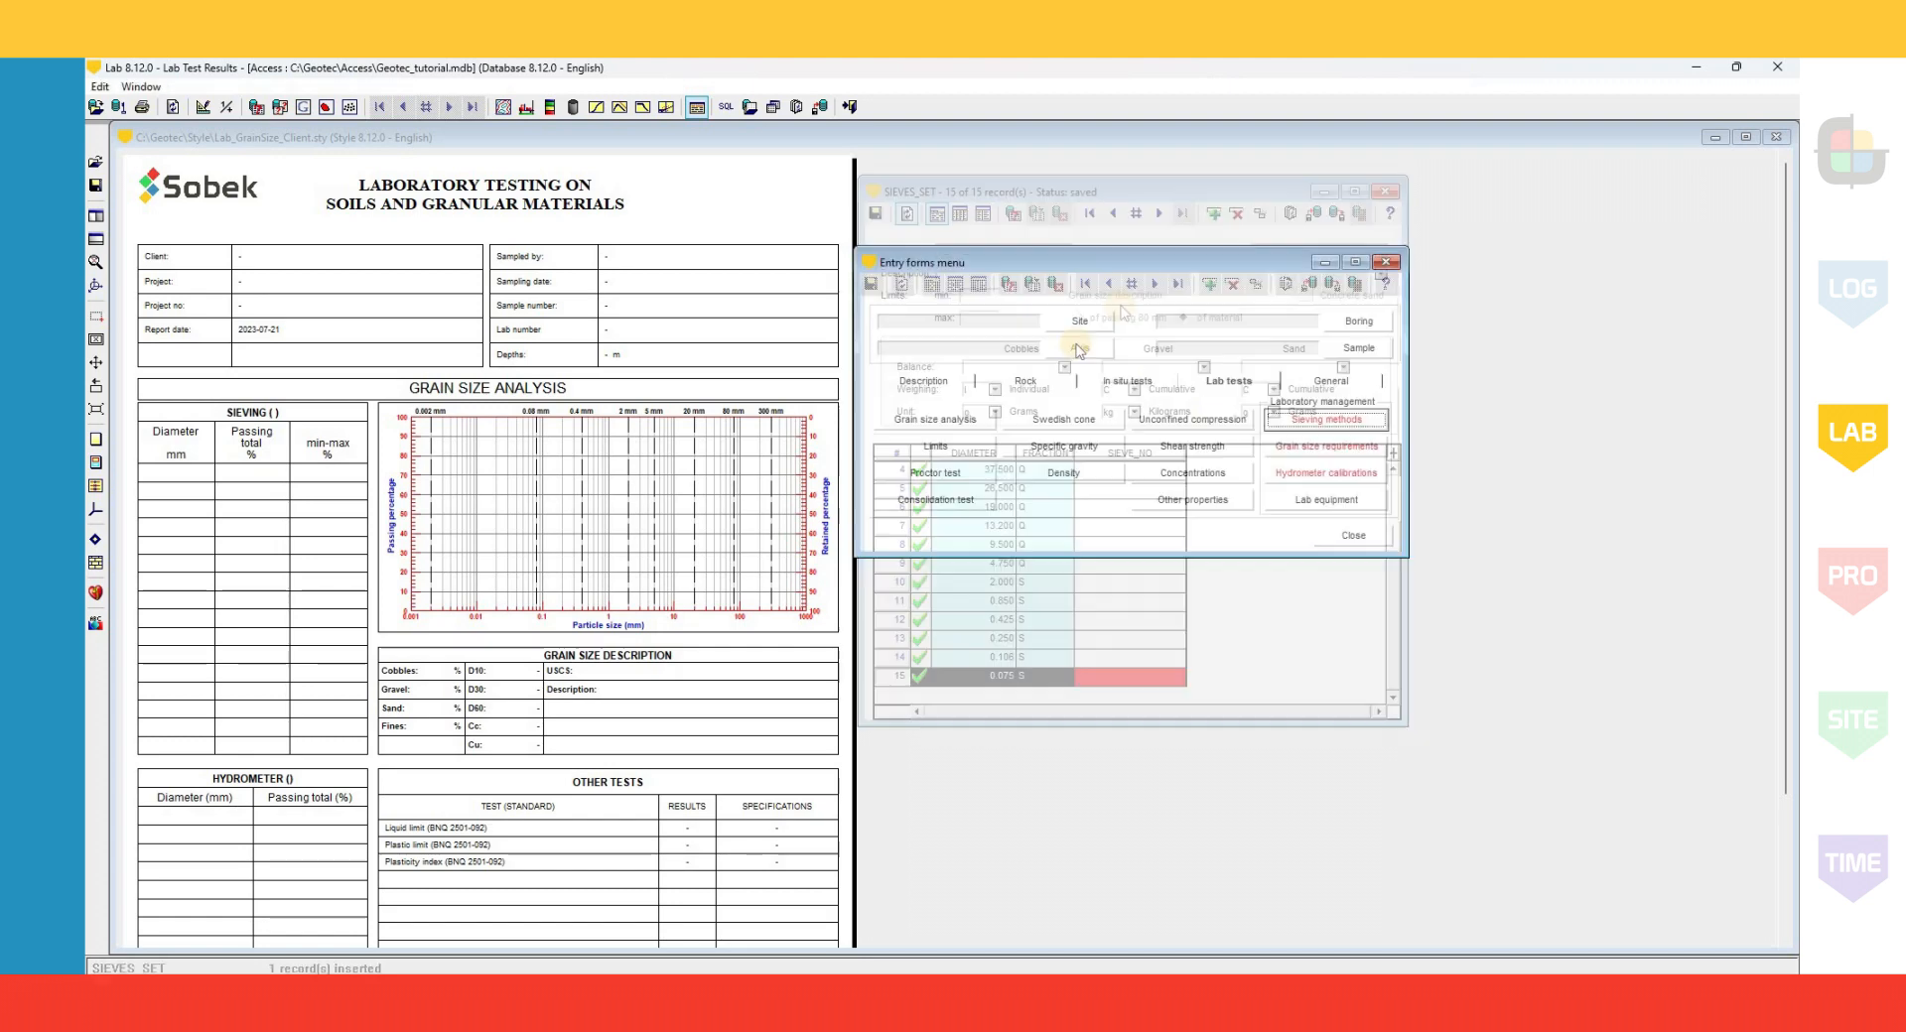
# - Open the grain size analysis form and select site DEMO, boring BH-01 and sample 14
pyautogui.click(970, 420)
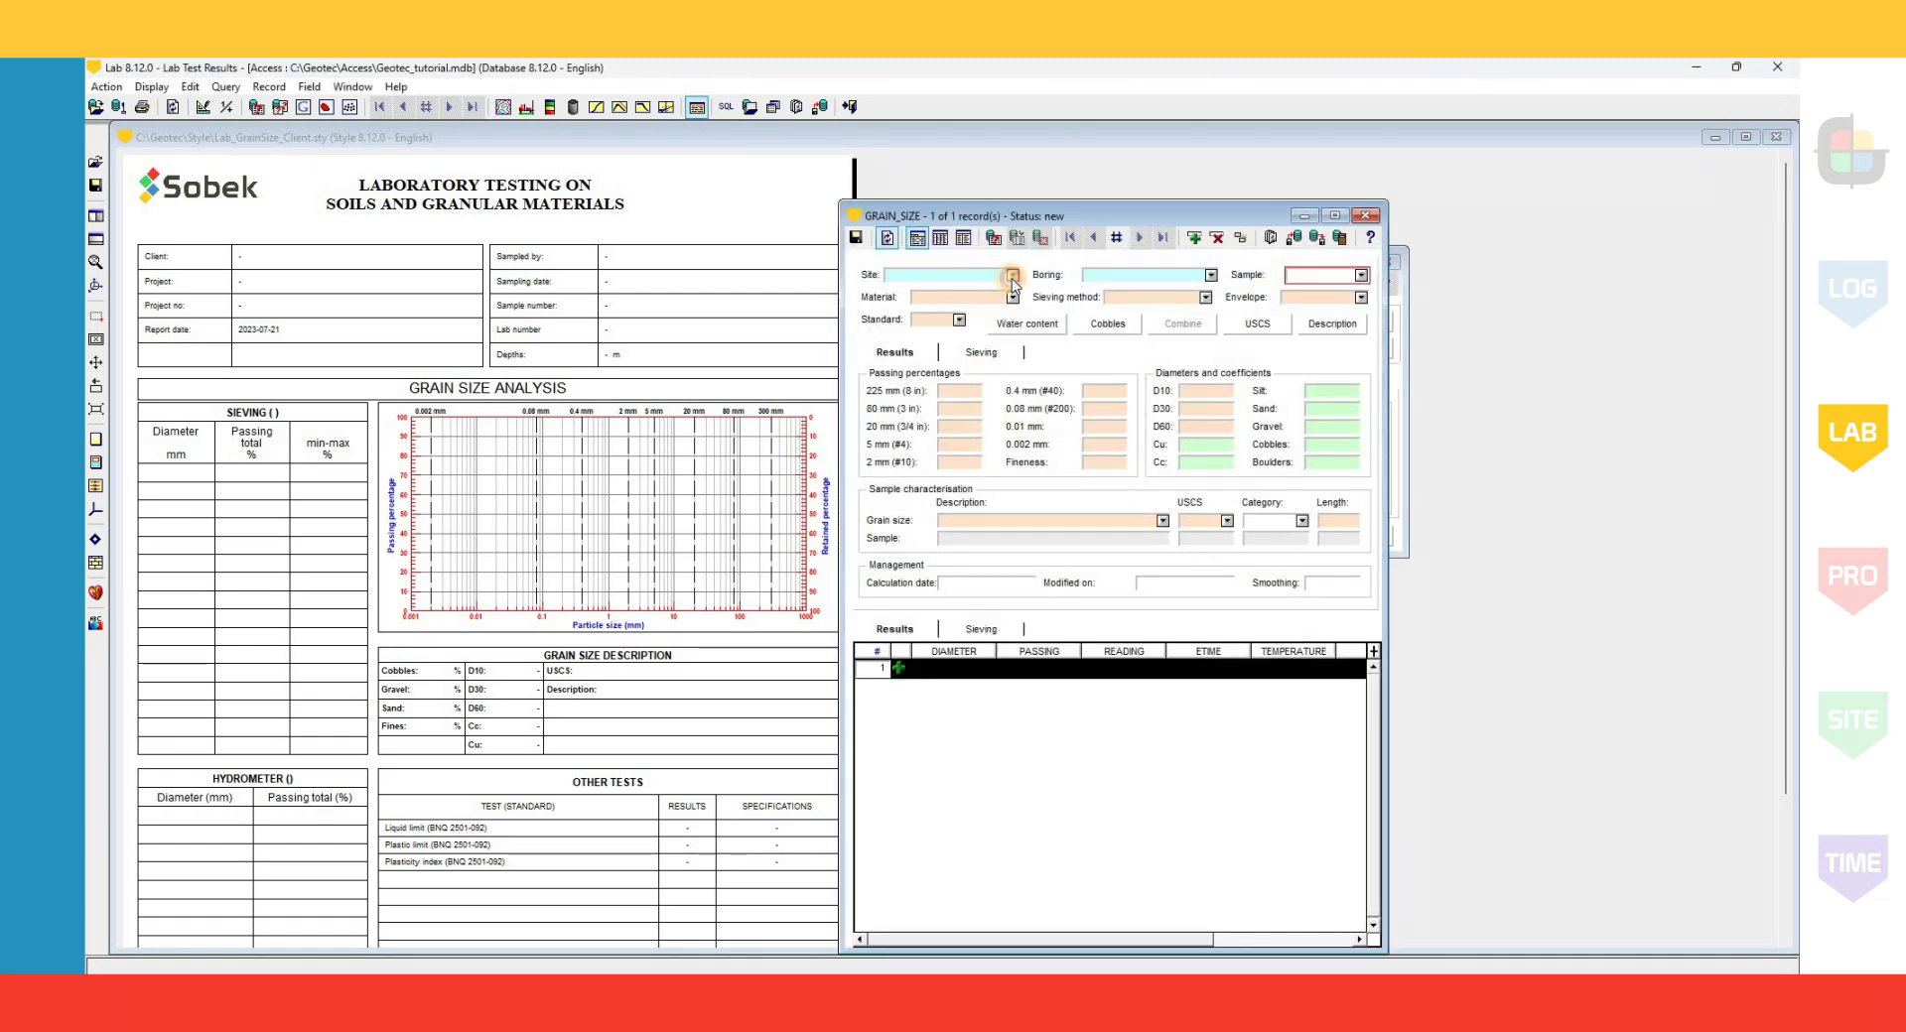
pyautogui.click(1012, 276)
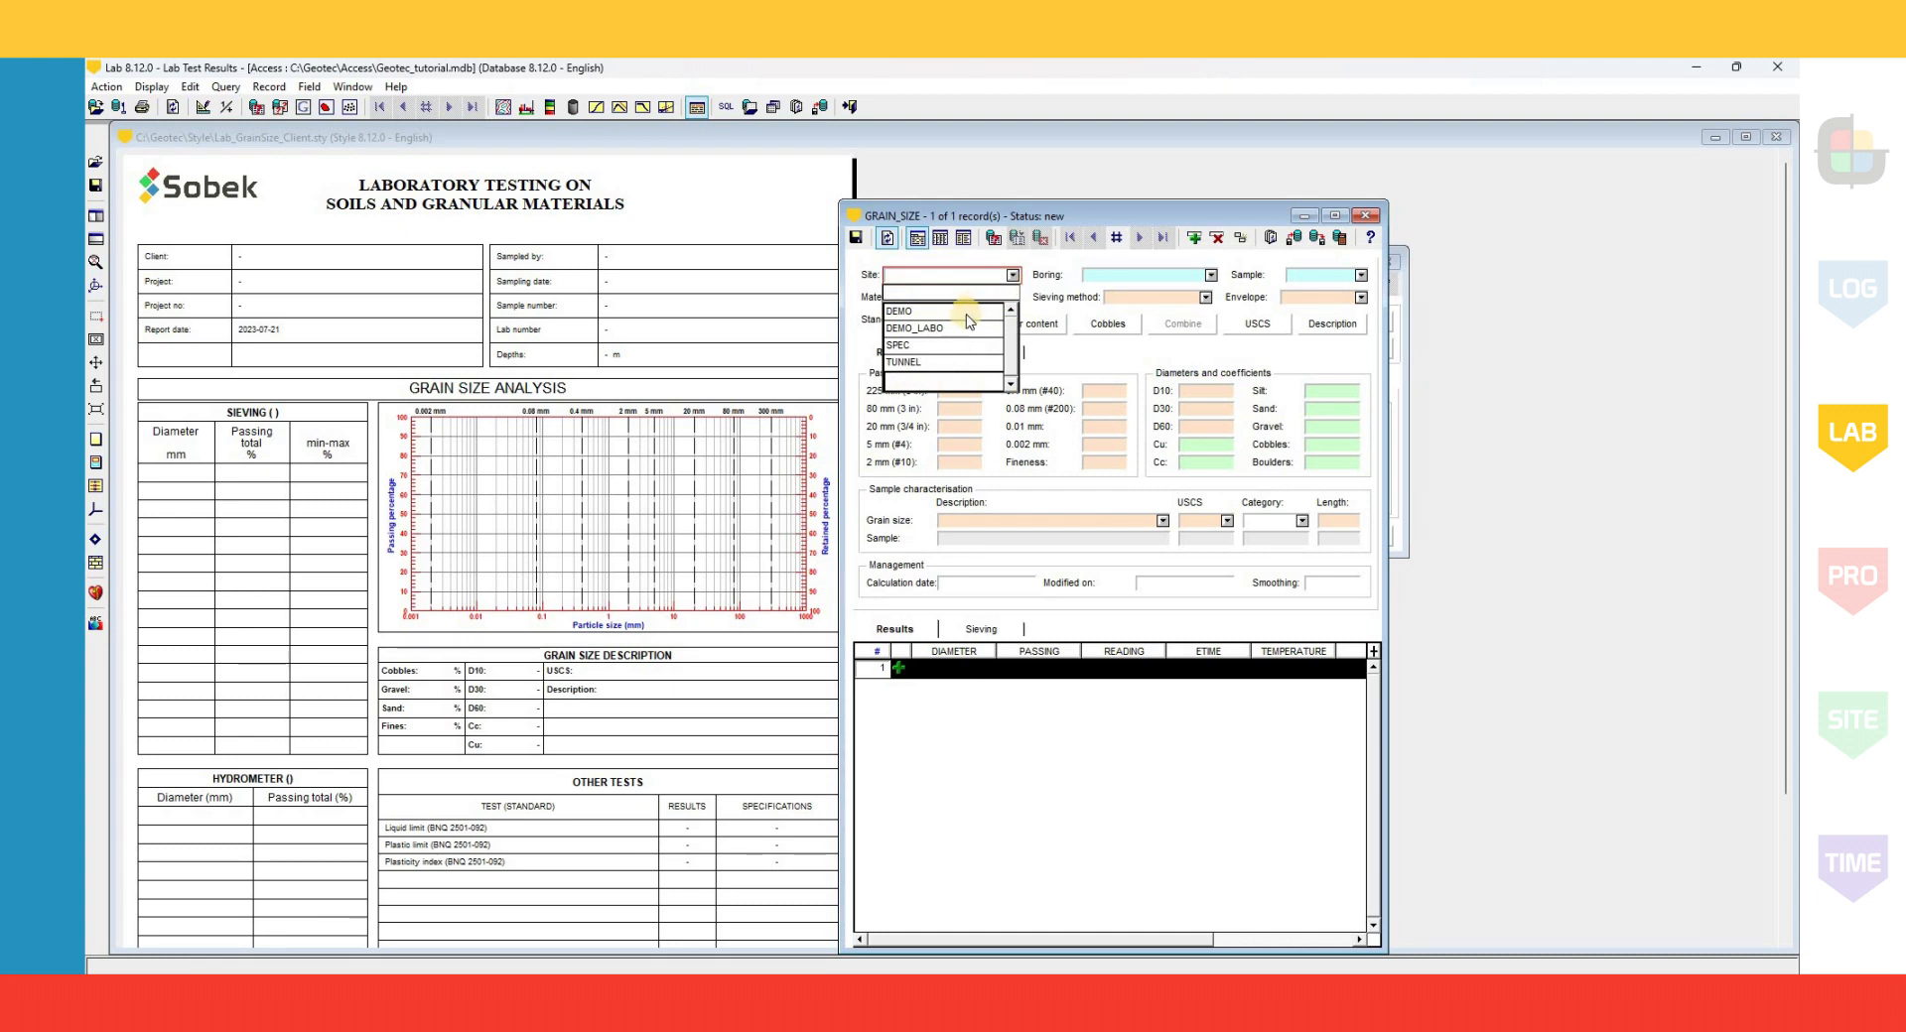
pyautogui.click(965, 313)
pyautogui.click(1211, 275)
pyautogui.click(1188, 312)
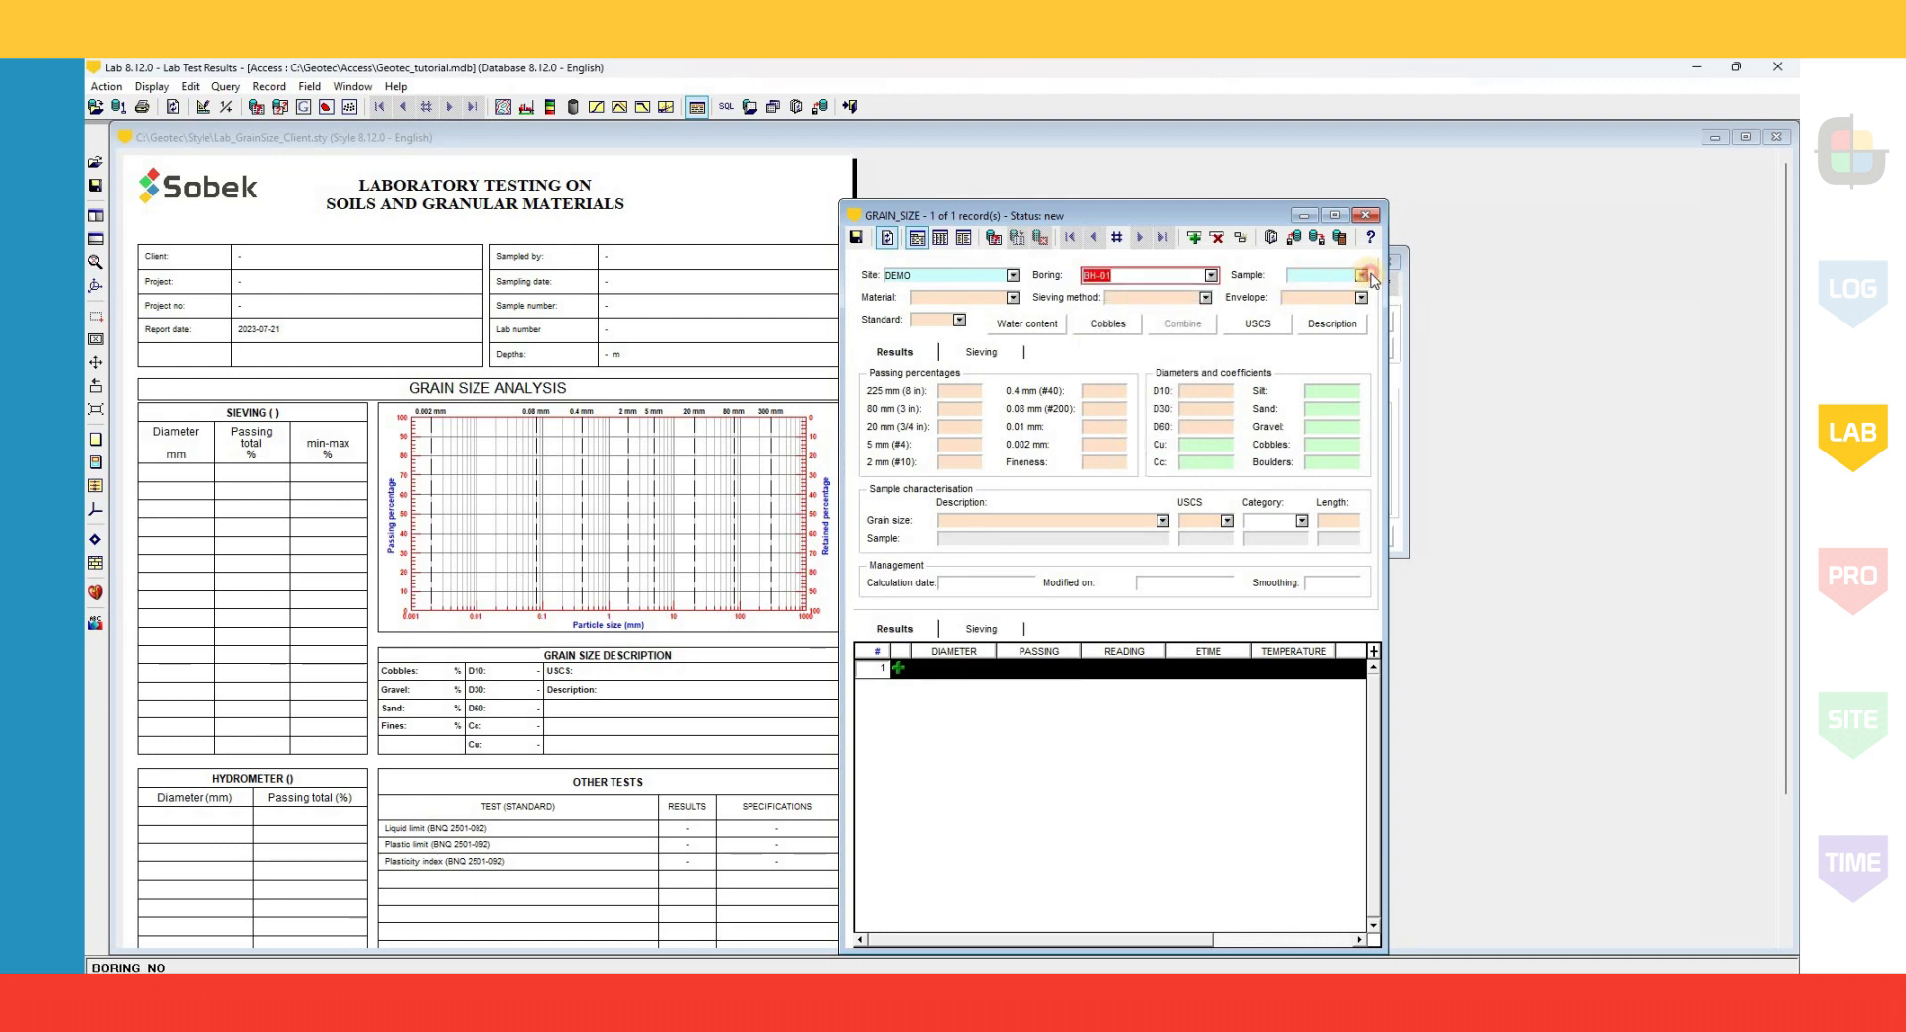
pyautogui.click(1361, 276)
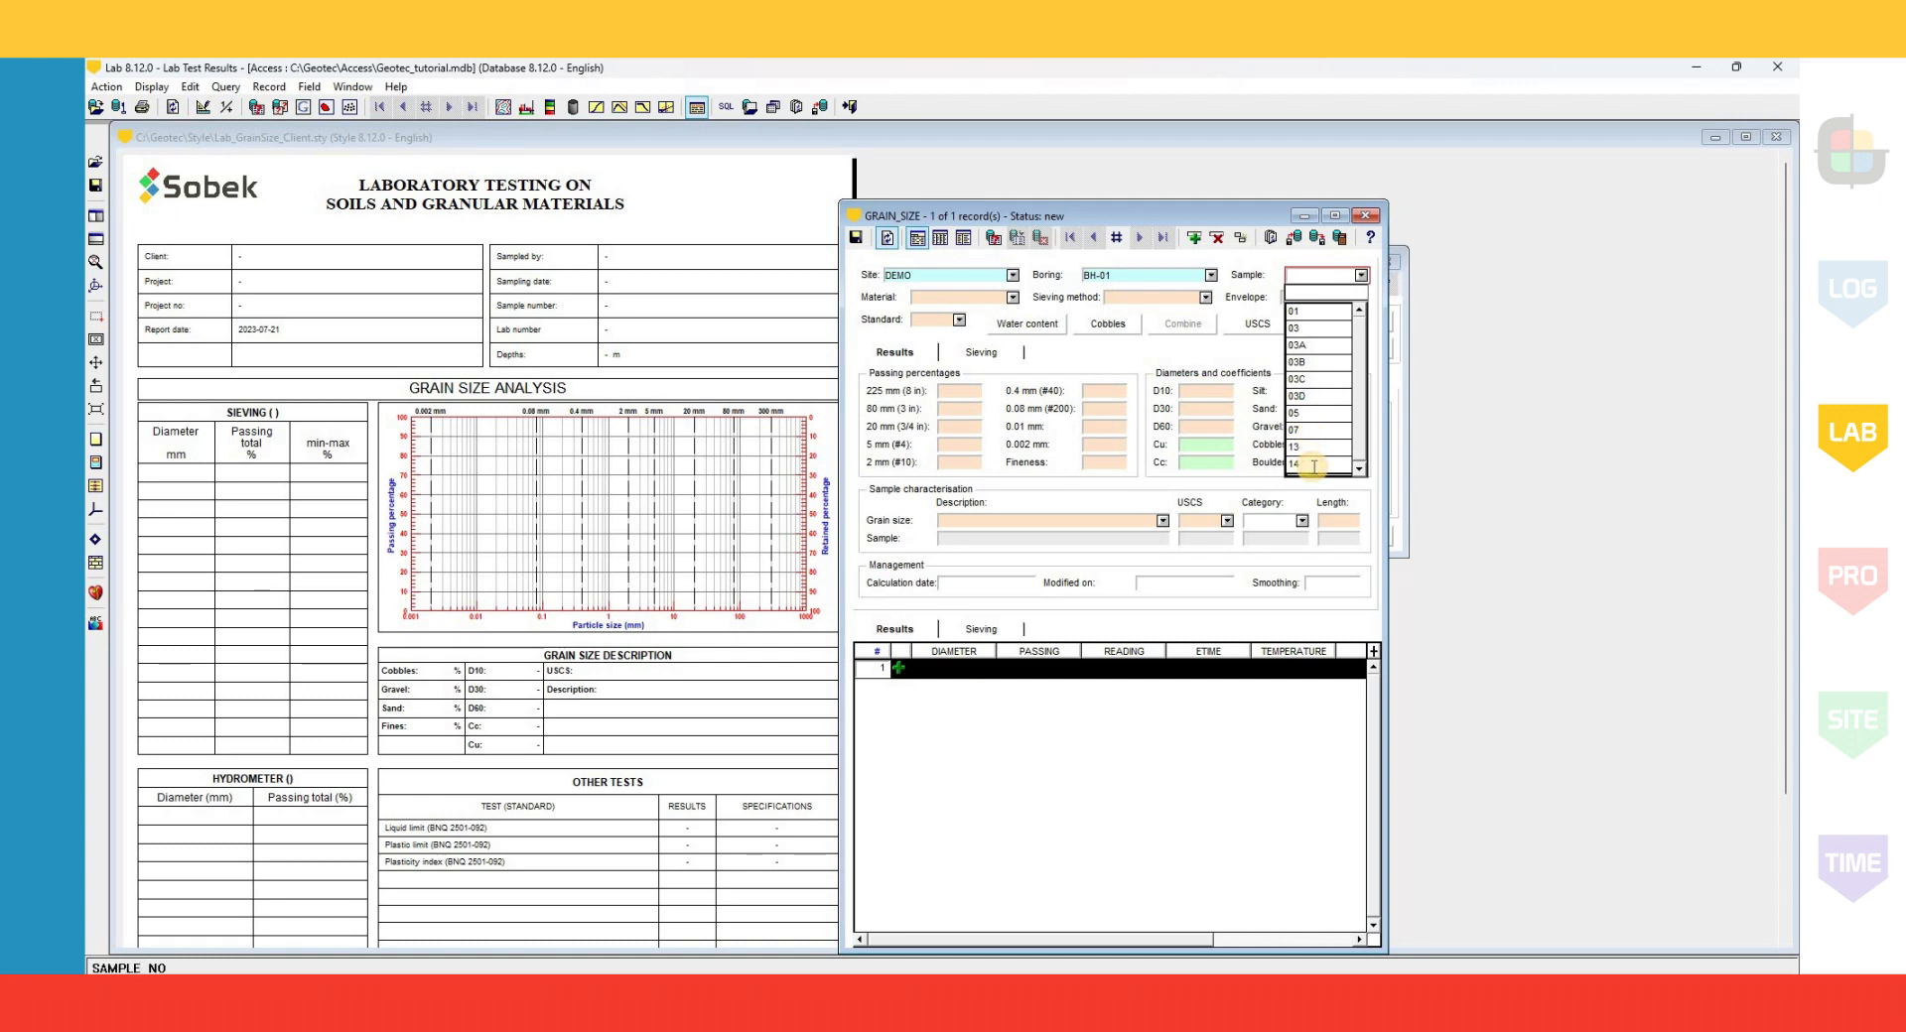
pyautogui.click(1313, 465)
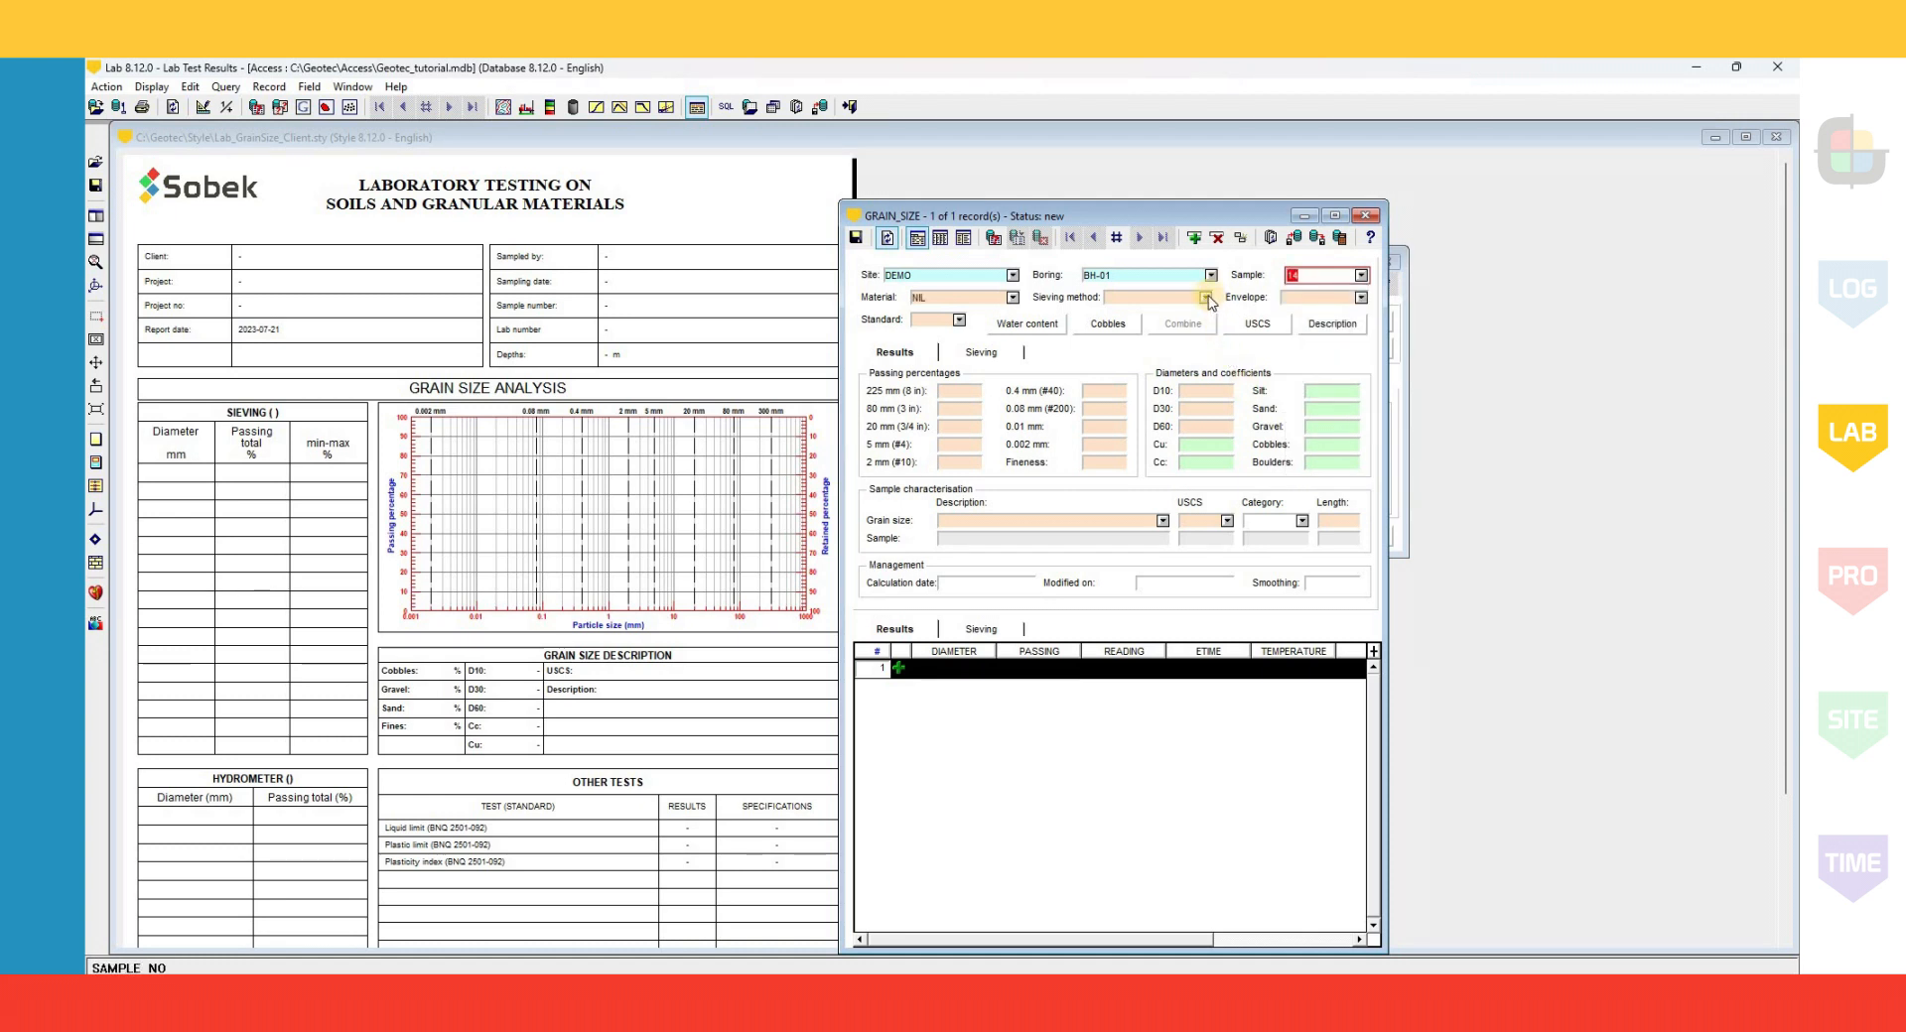
# - Assign the LS-702 sieving method to the grain size analysis, leaving the envelope empty
pyautogui.click(1206, 298)
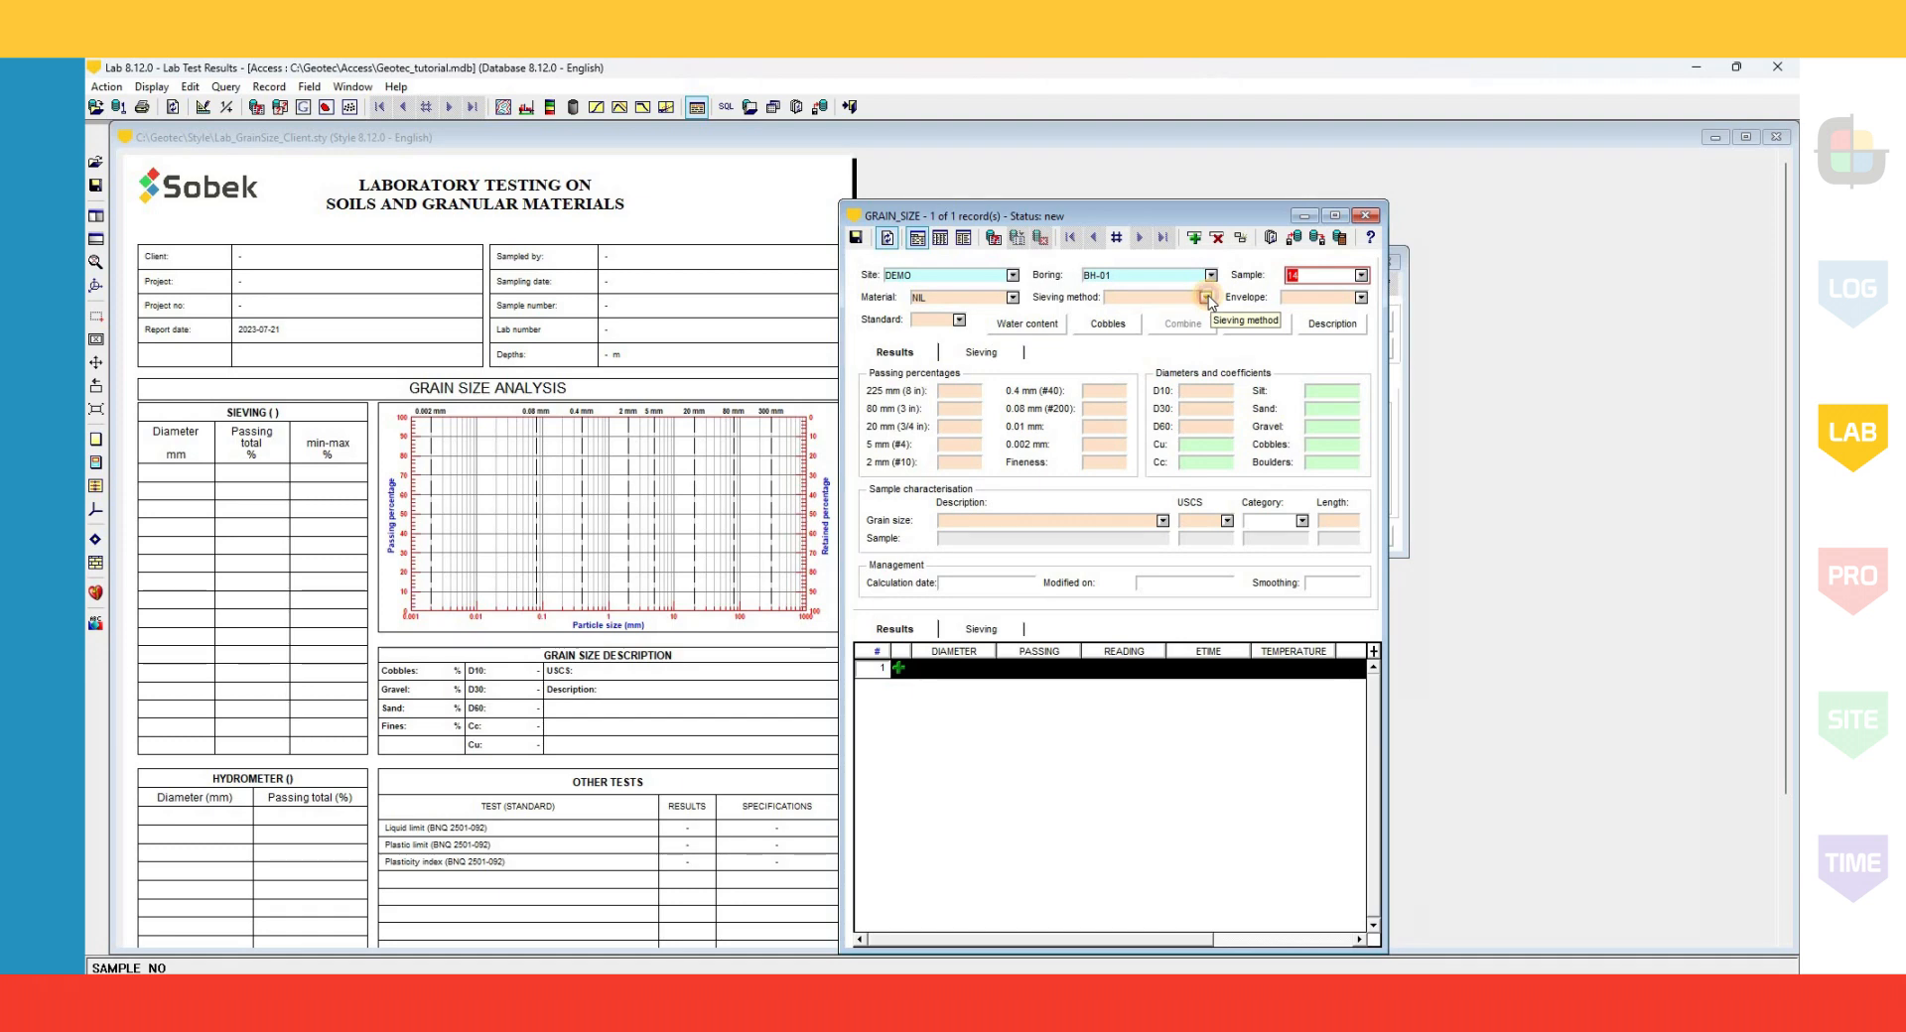
pyautogui.click(1206, 297)
pyautogui.press('F4')
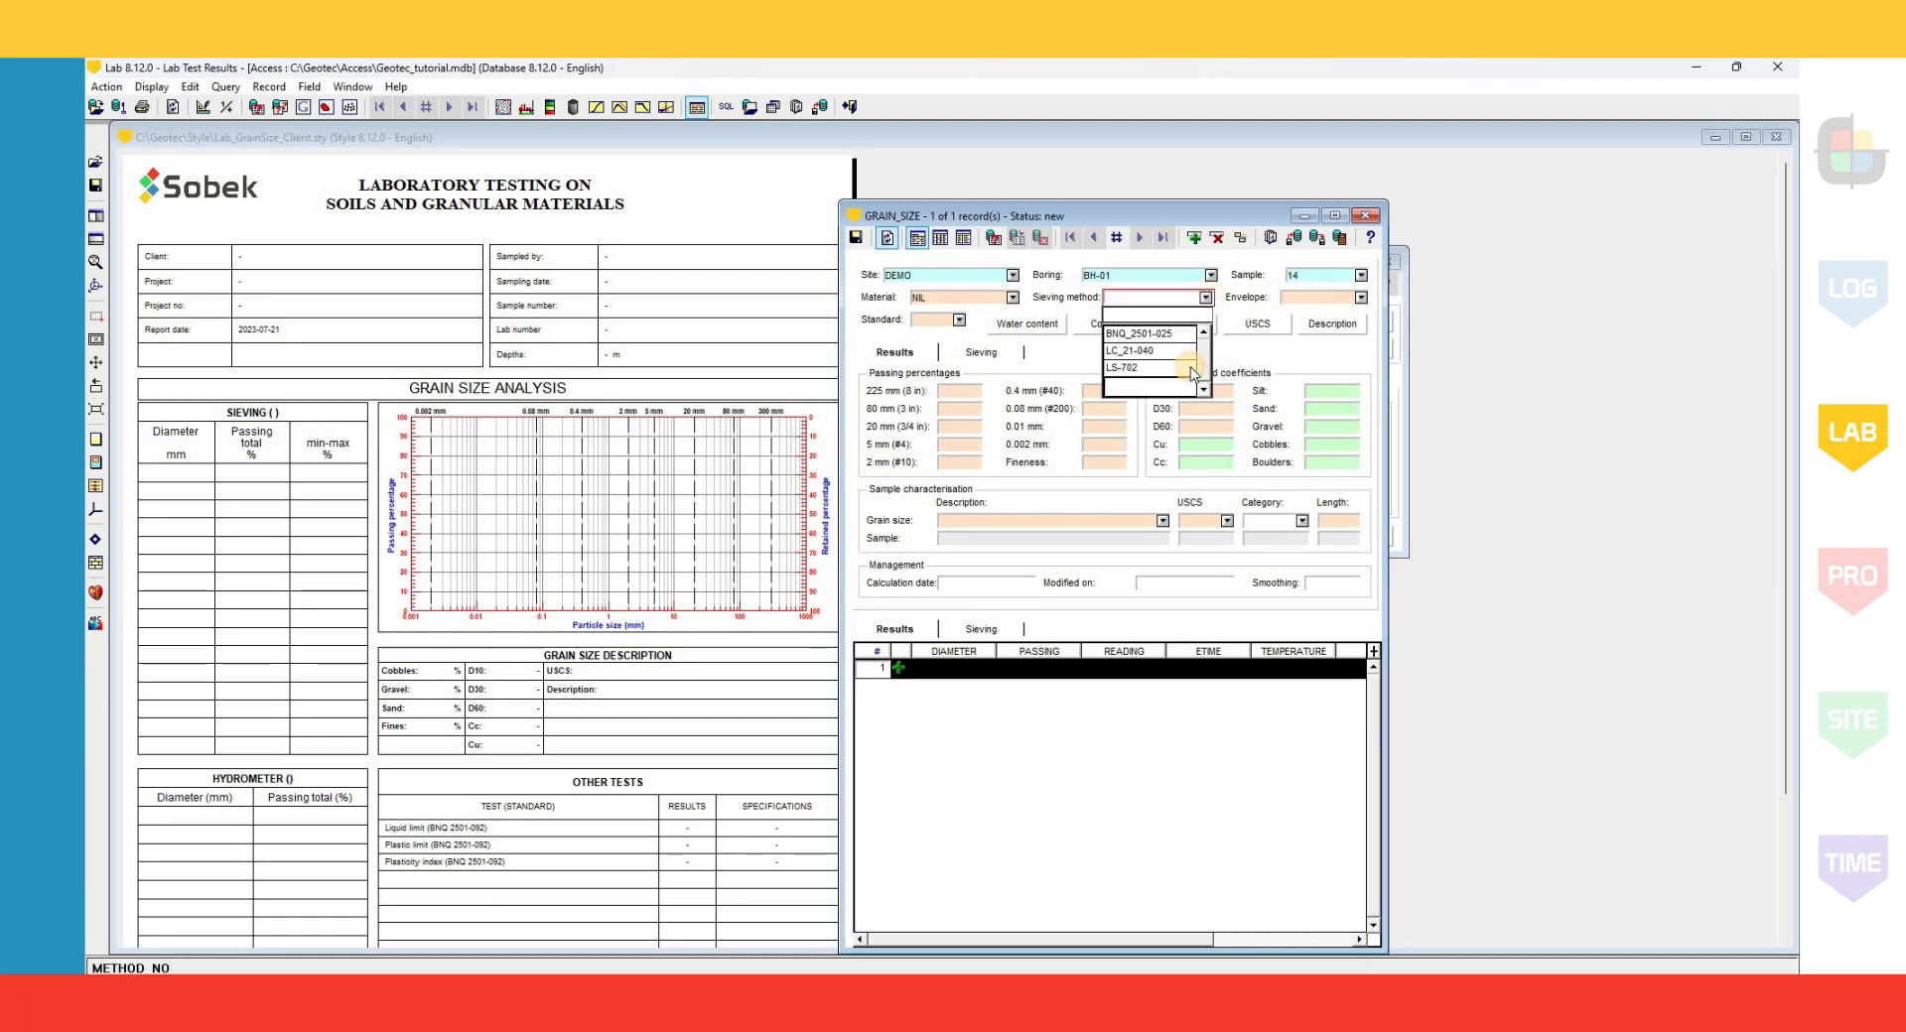
pyautogui.click(1190, 368)
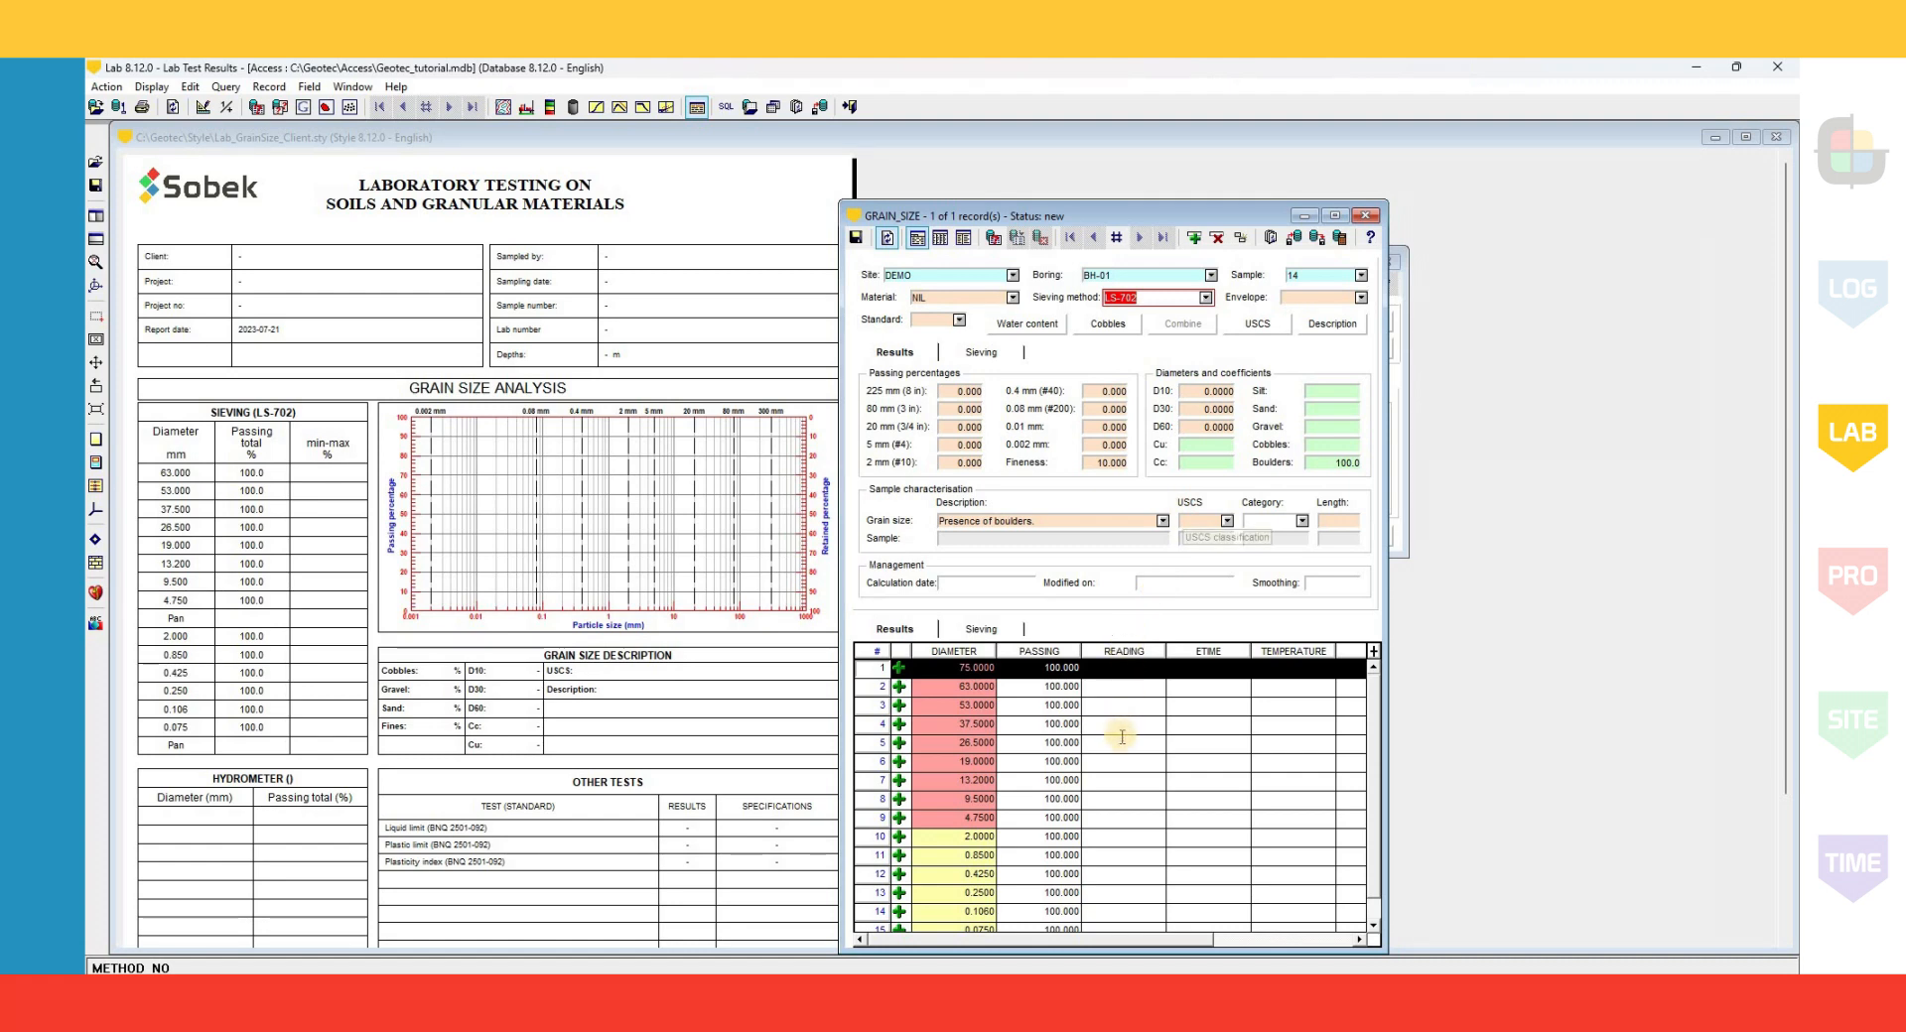
pyautogui.scroll(-1, 1123, 791)
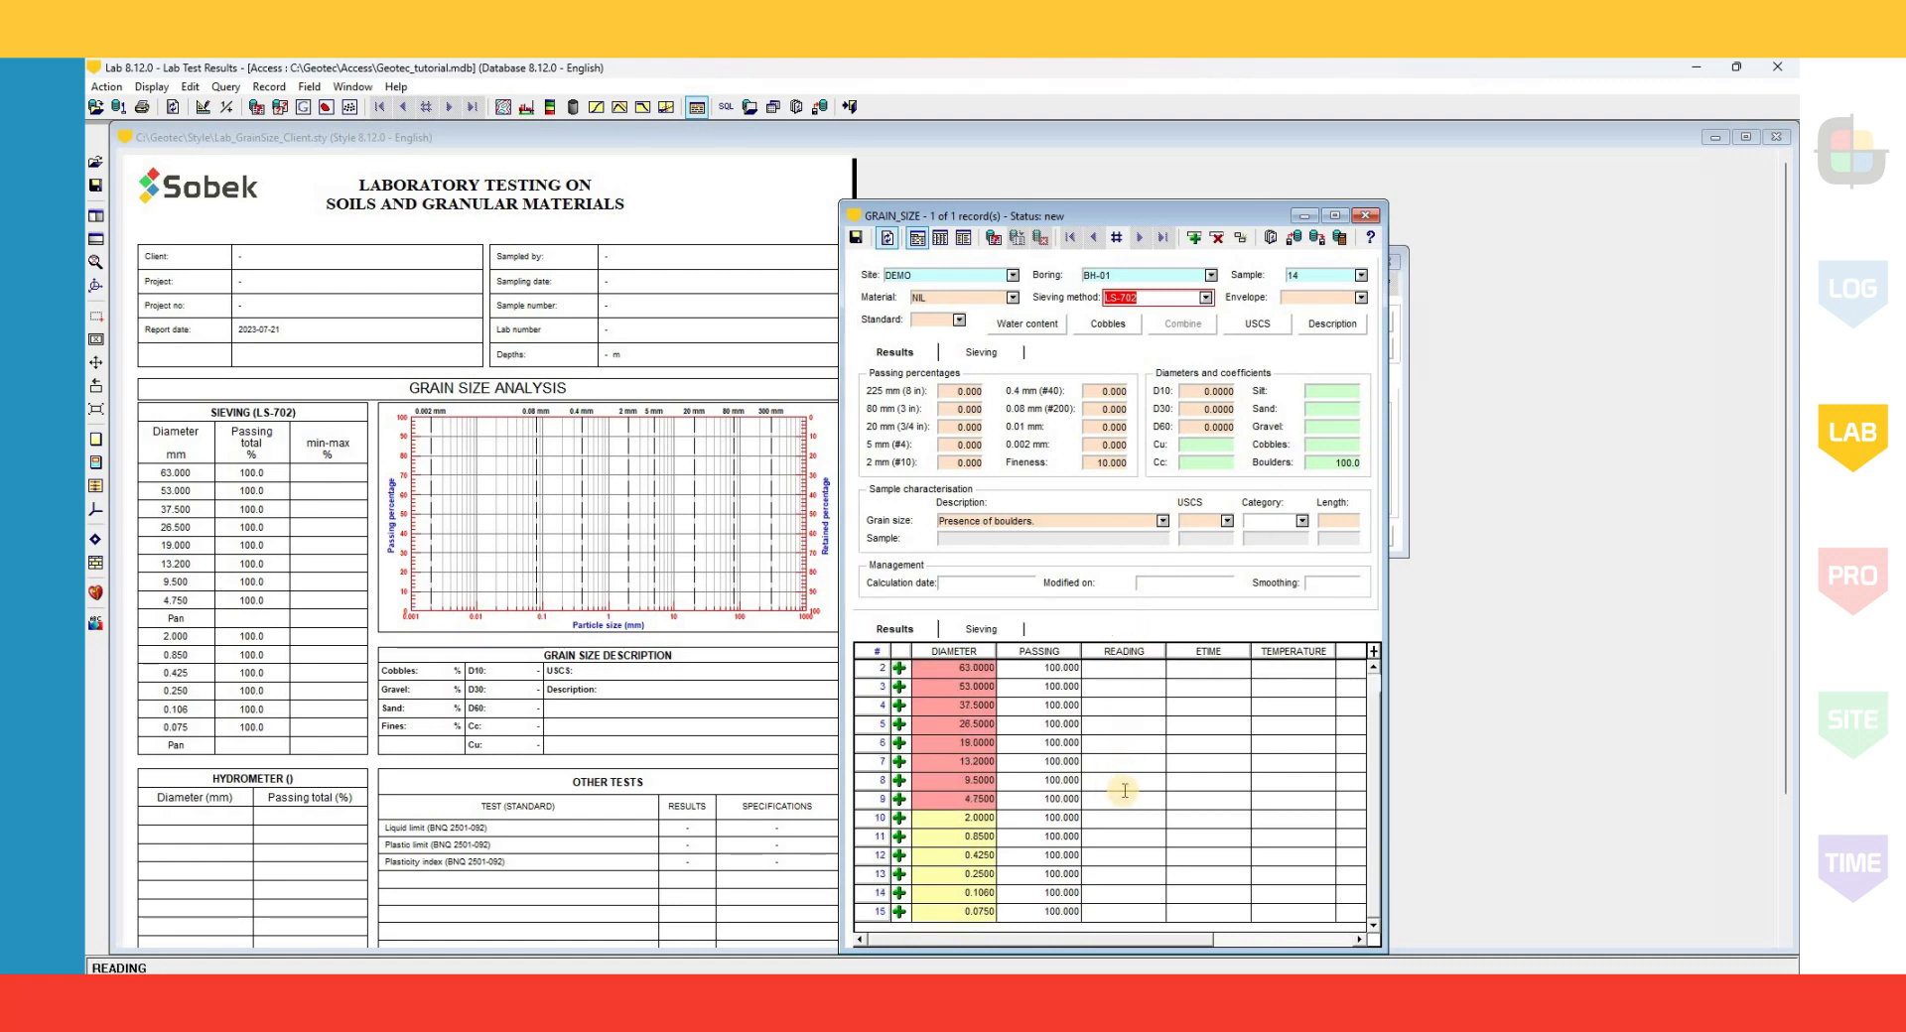
pyautogui.click(1360, 297)
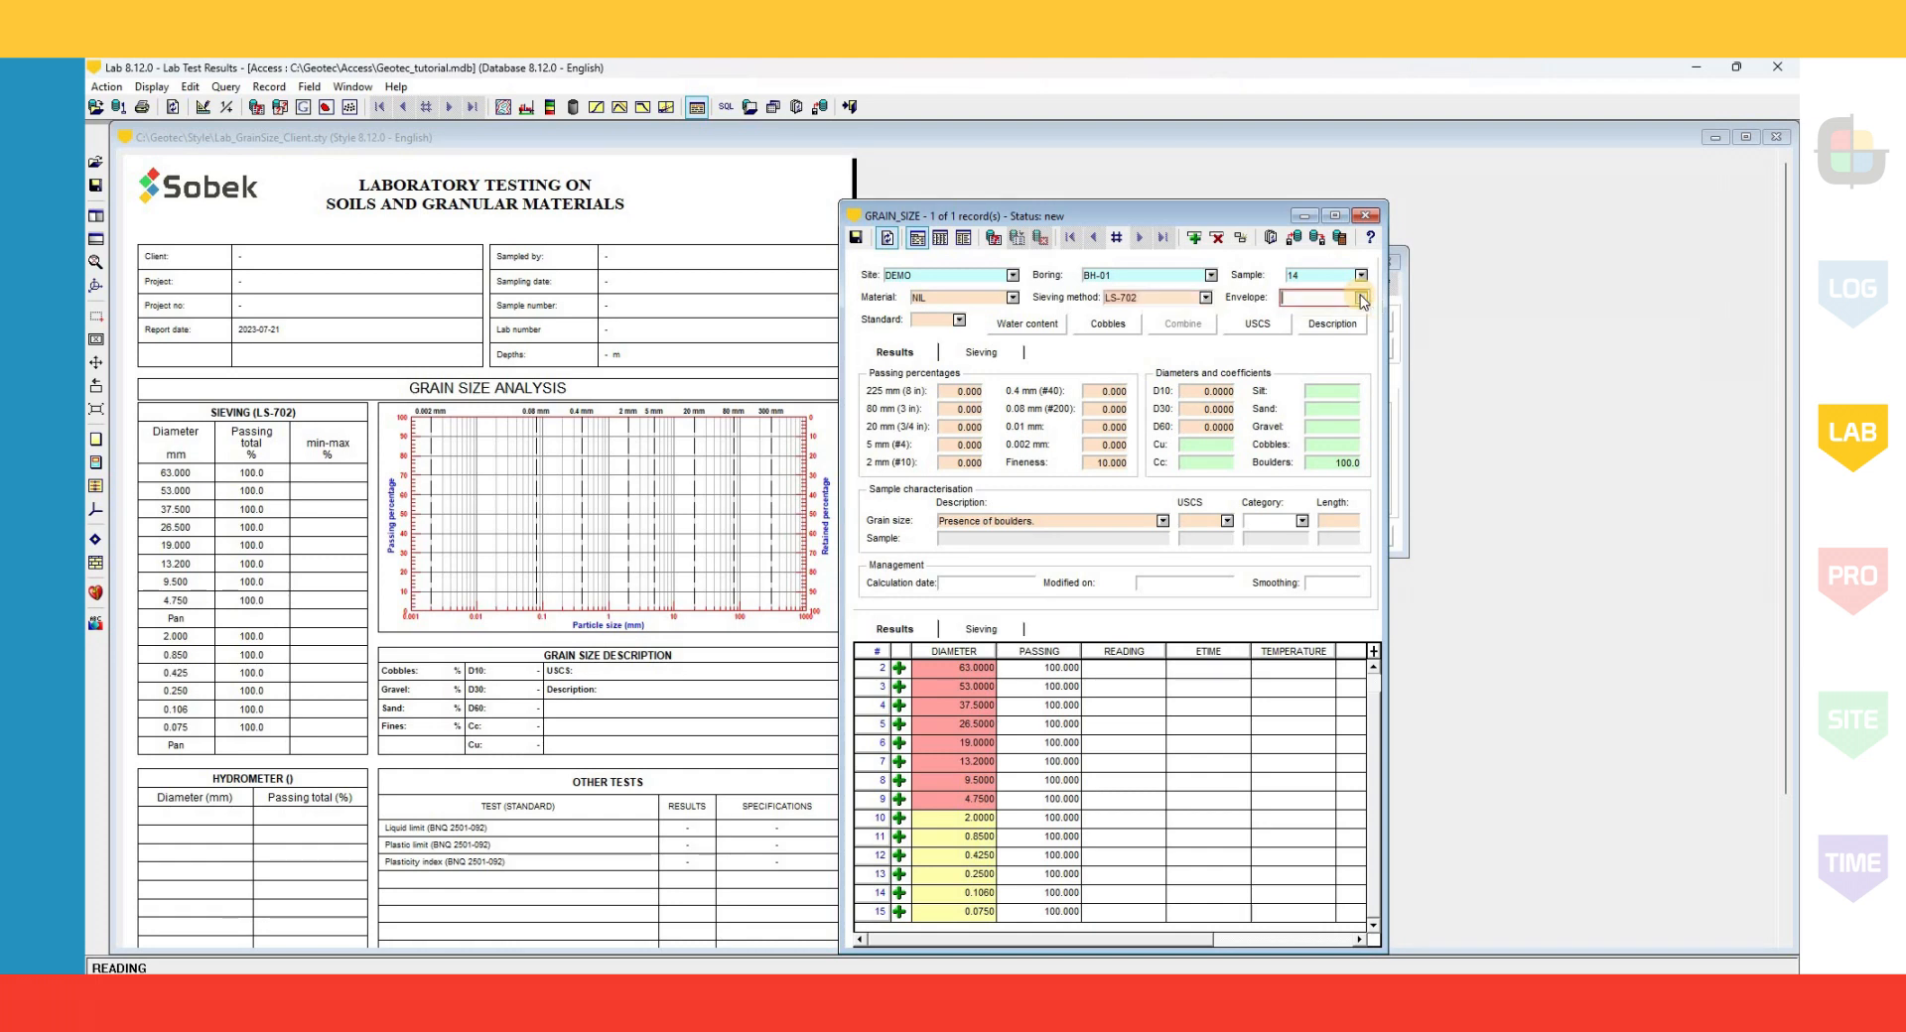
pyautogui.click(1235, 311)
# - In the sieving data, enter a total mass of 6530 g, a sand mass of 528.3 g and a washing mass of 284.1 g
pyautogui.click(988, 354)
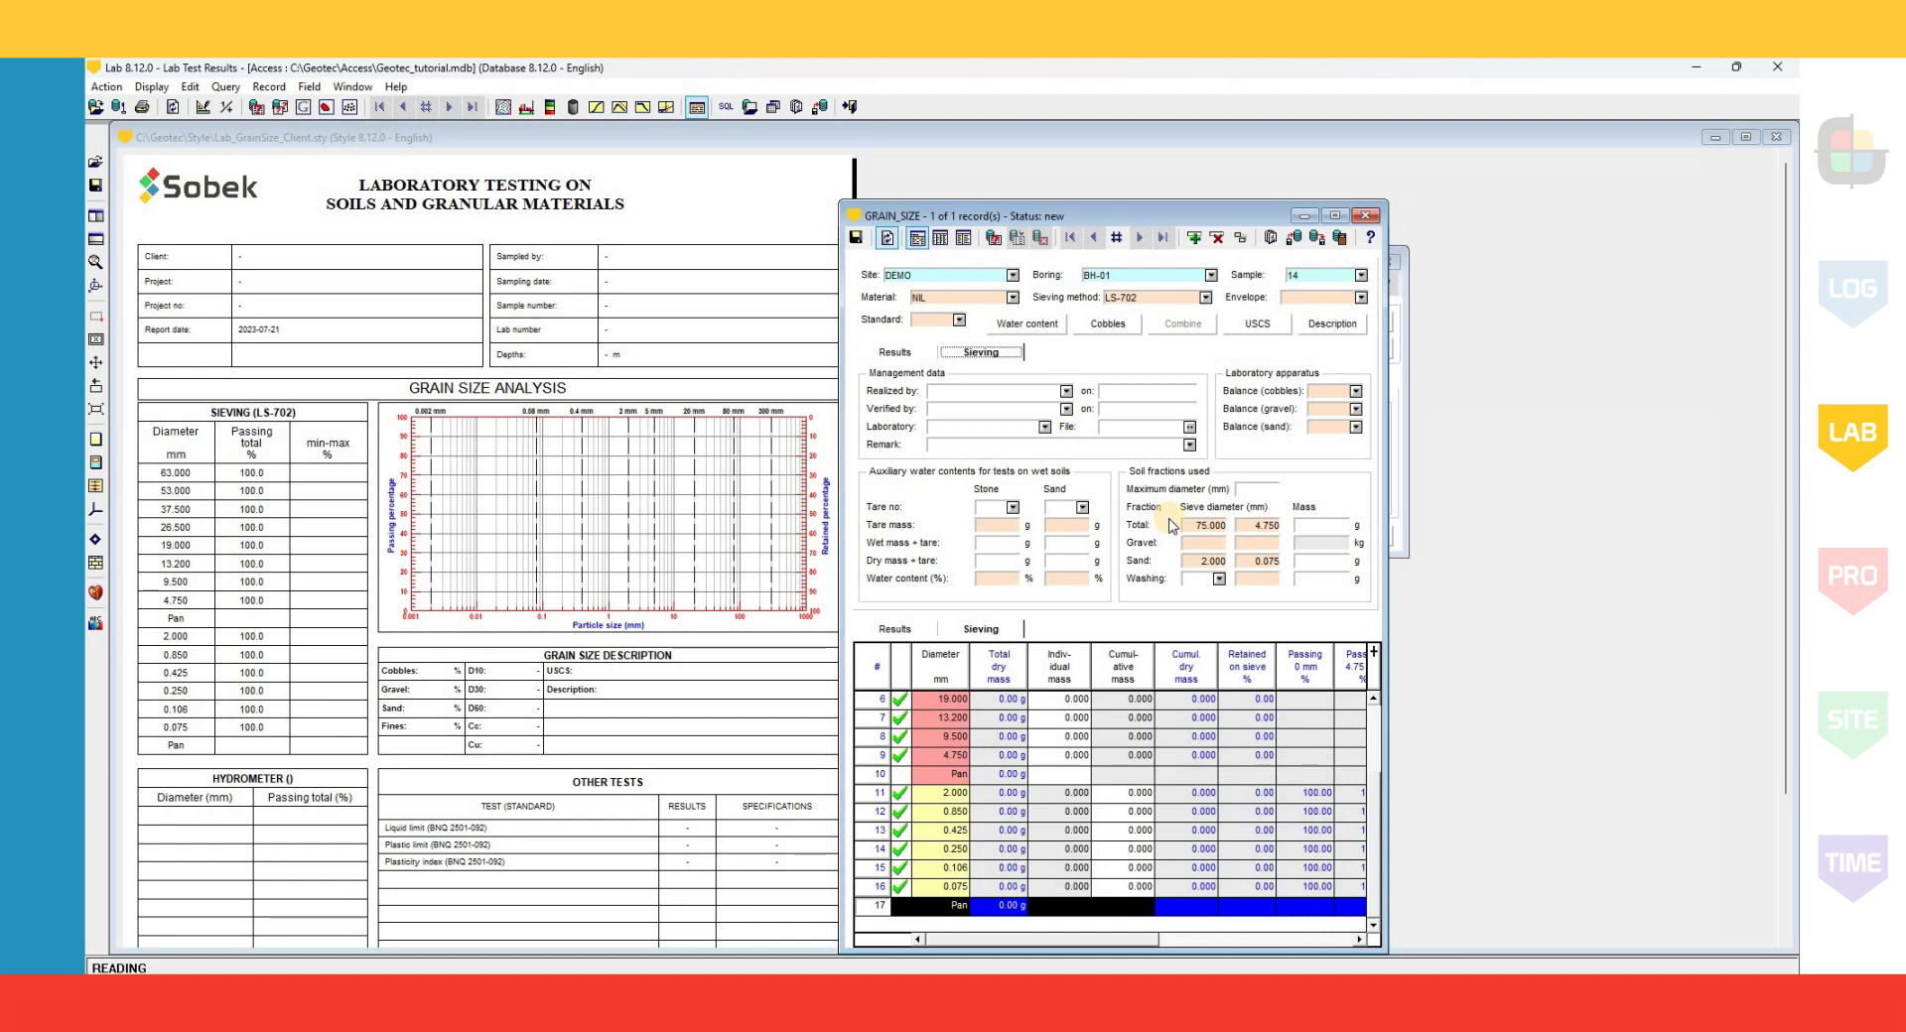
pyautogui.click(1322, 523)
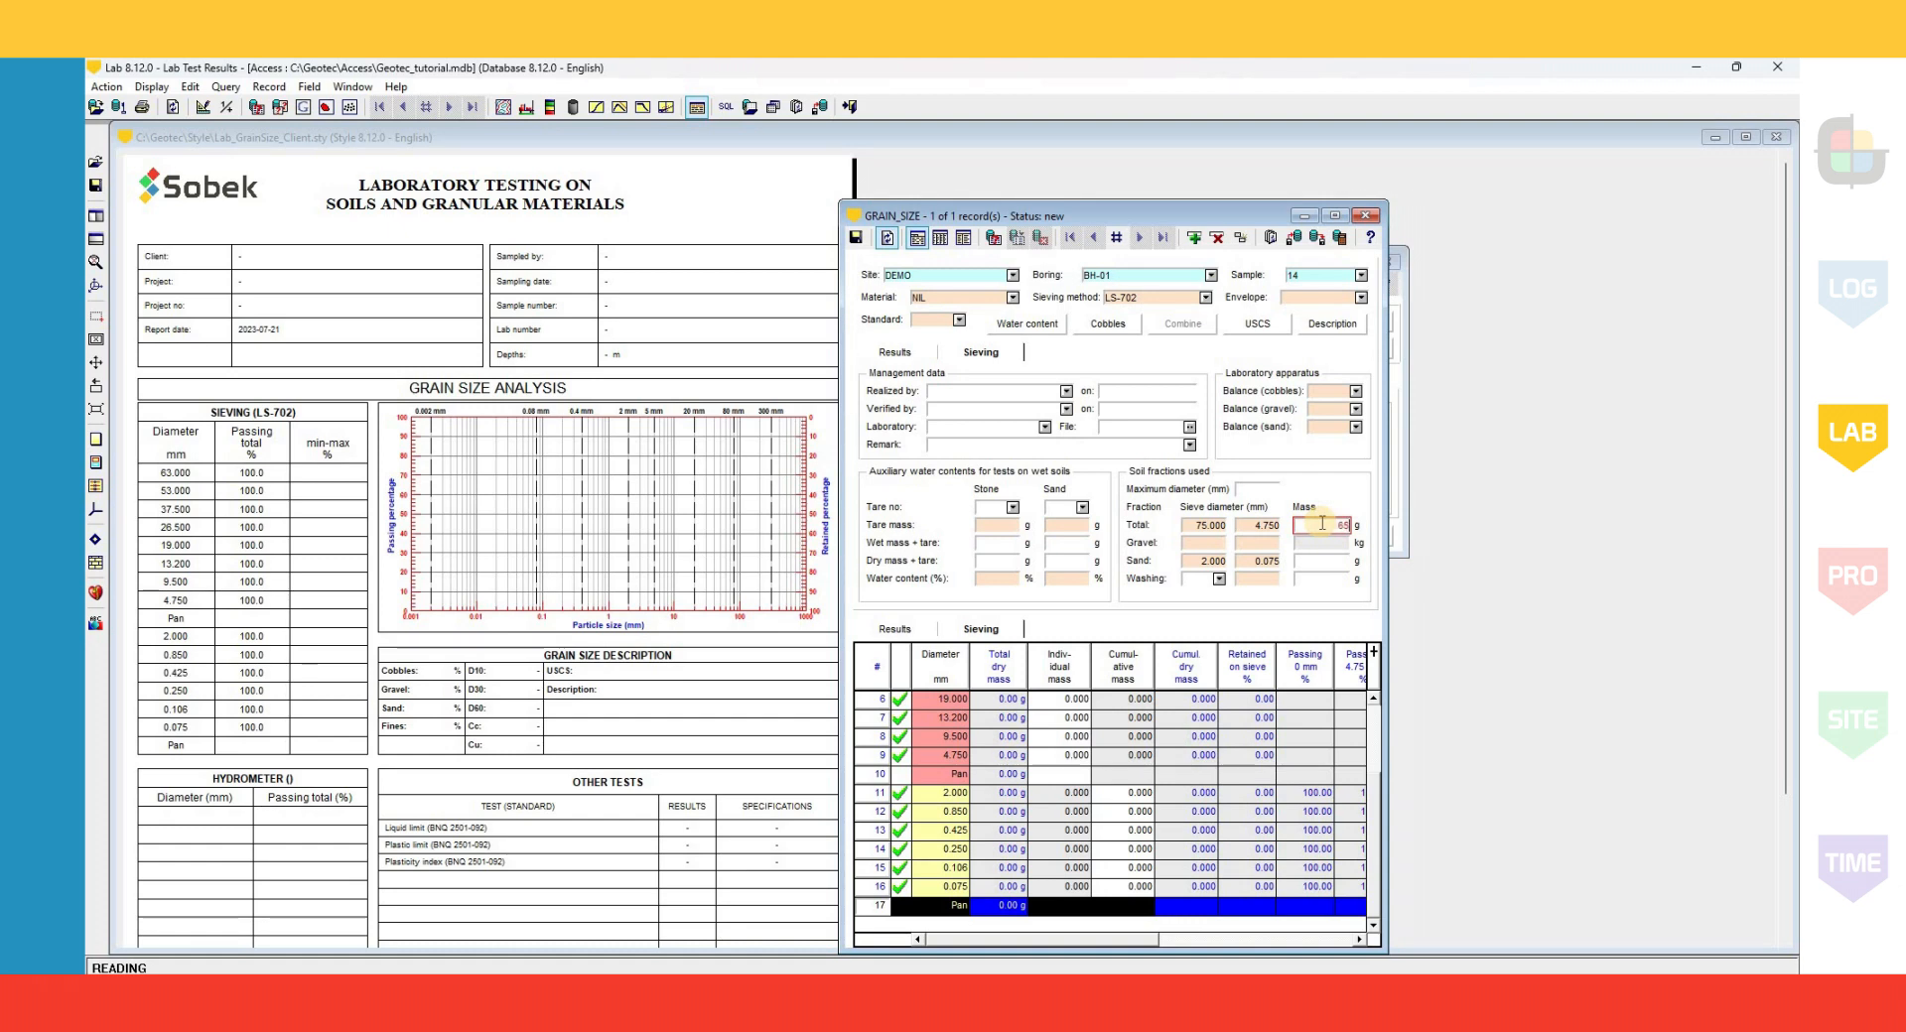
pyautogui.press('Tab')
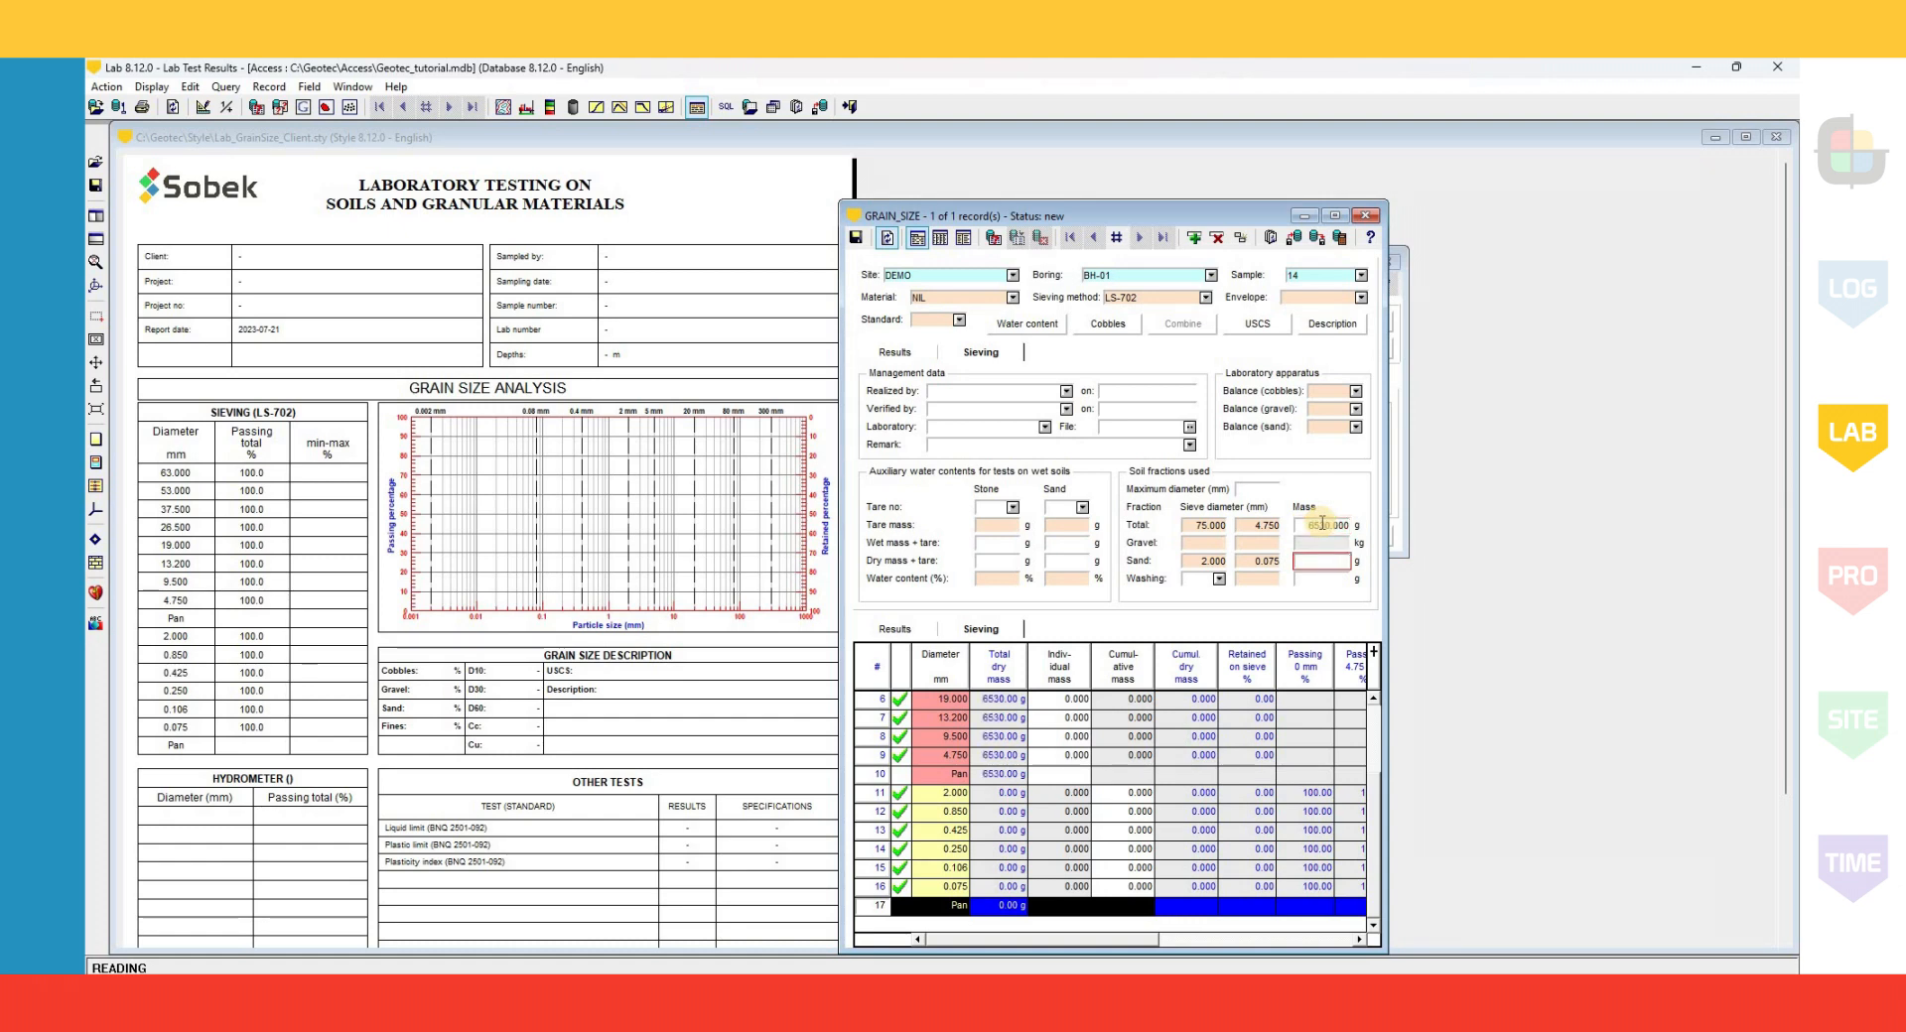
pyautogui.write('52')
pyautogui.press('Tab')
pyautogui.press('Tab')
pyautogui.press('Tab')
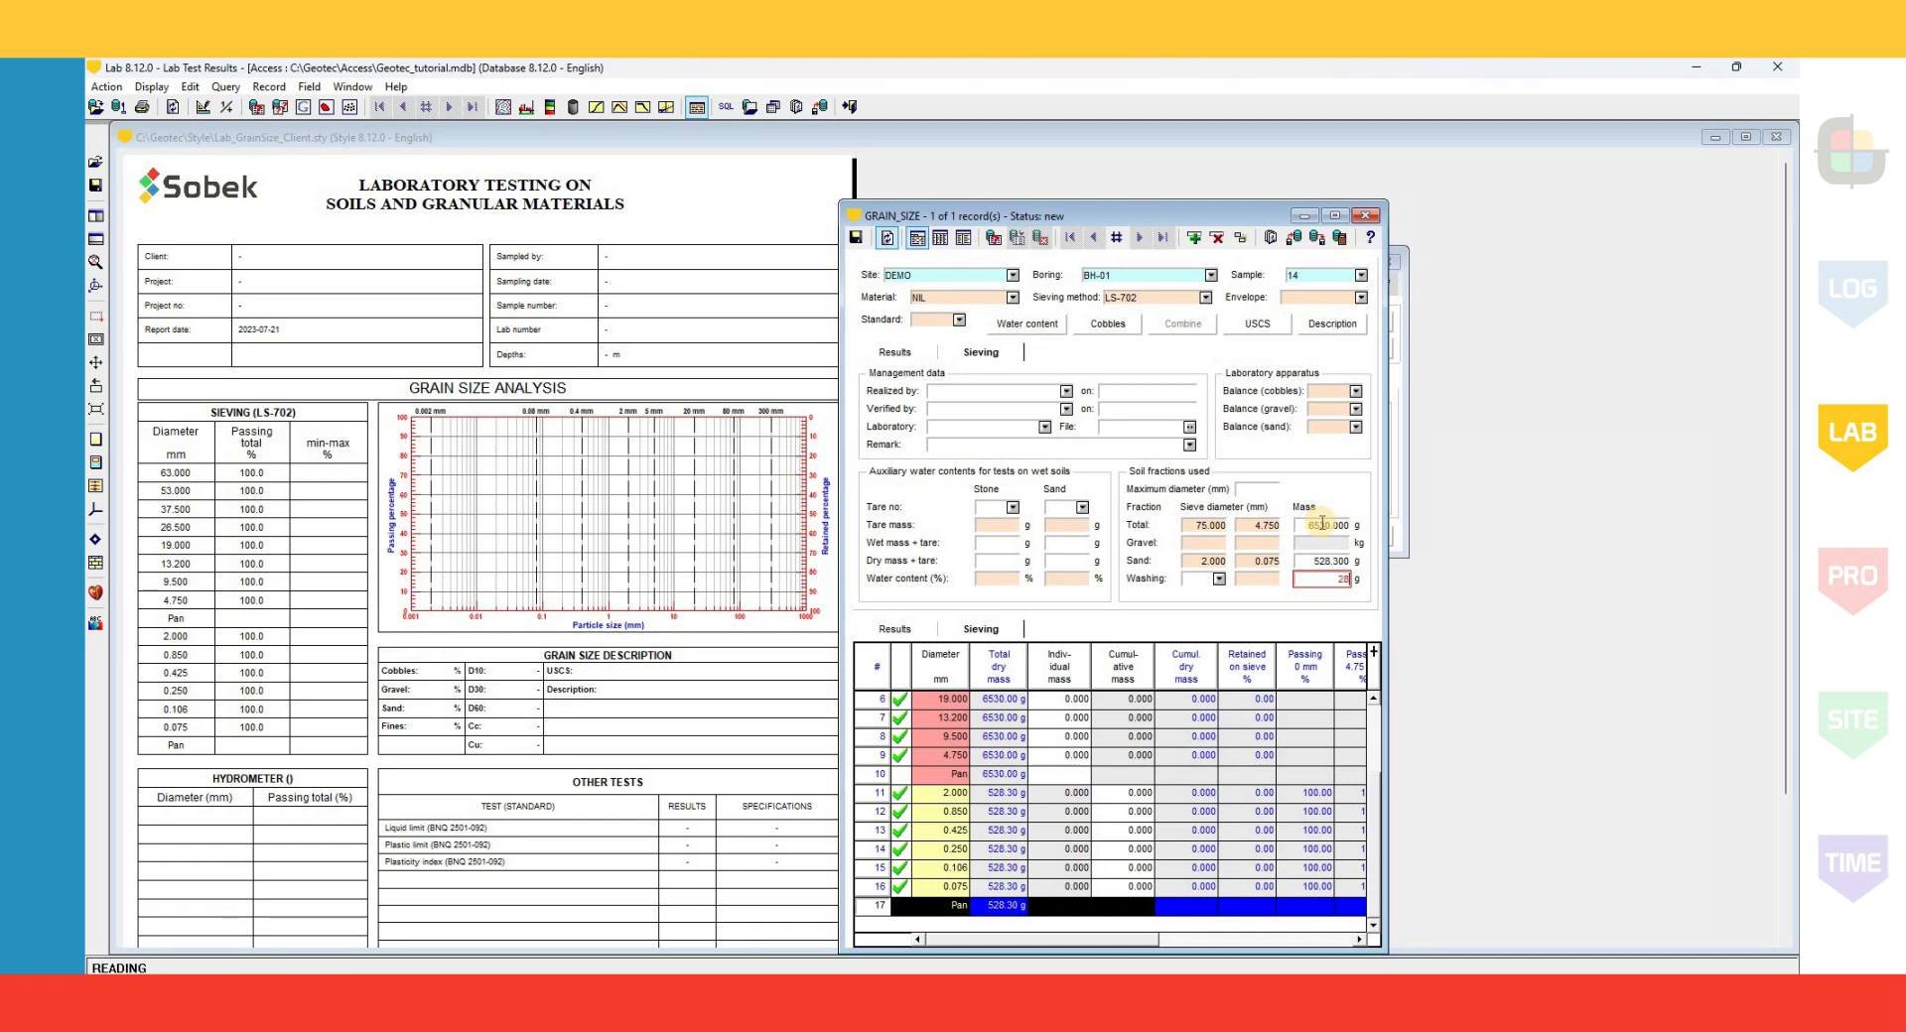
pyautogui.write('284.1')
pyautogui.press('Tab')
pyautogui.press('Tab')
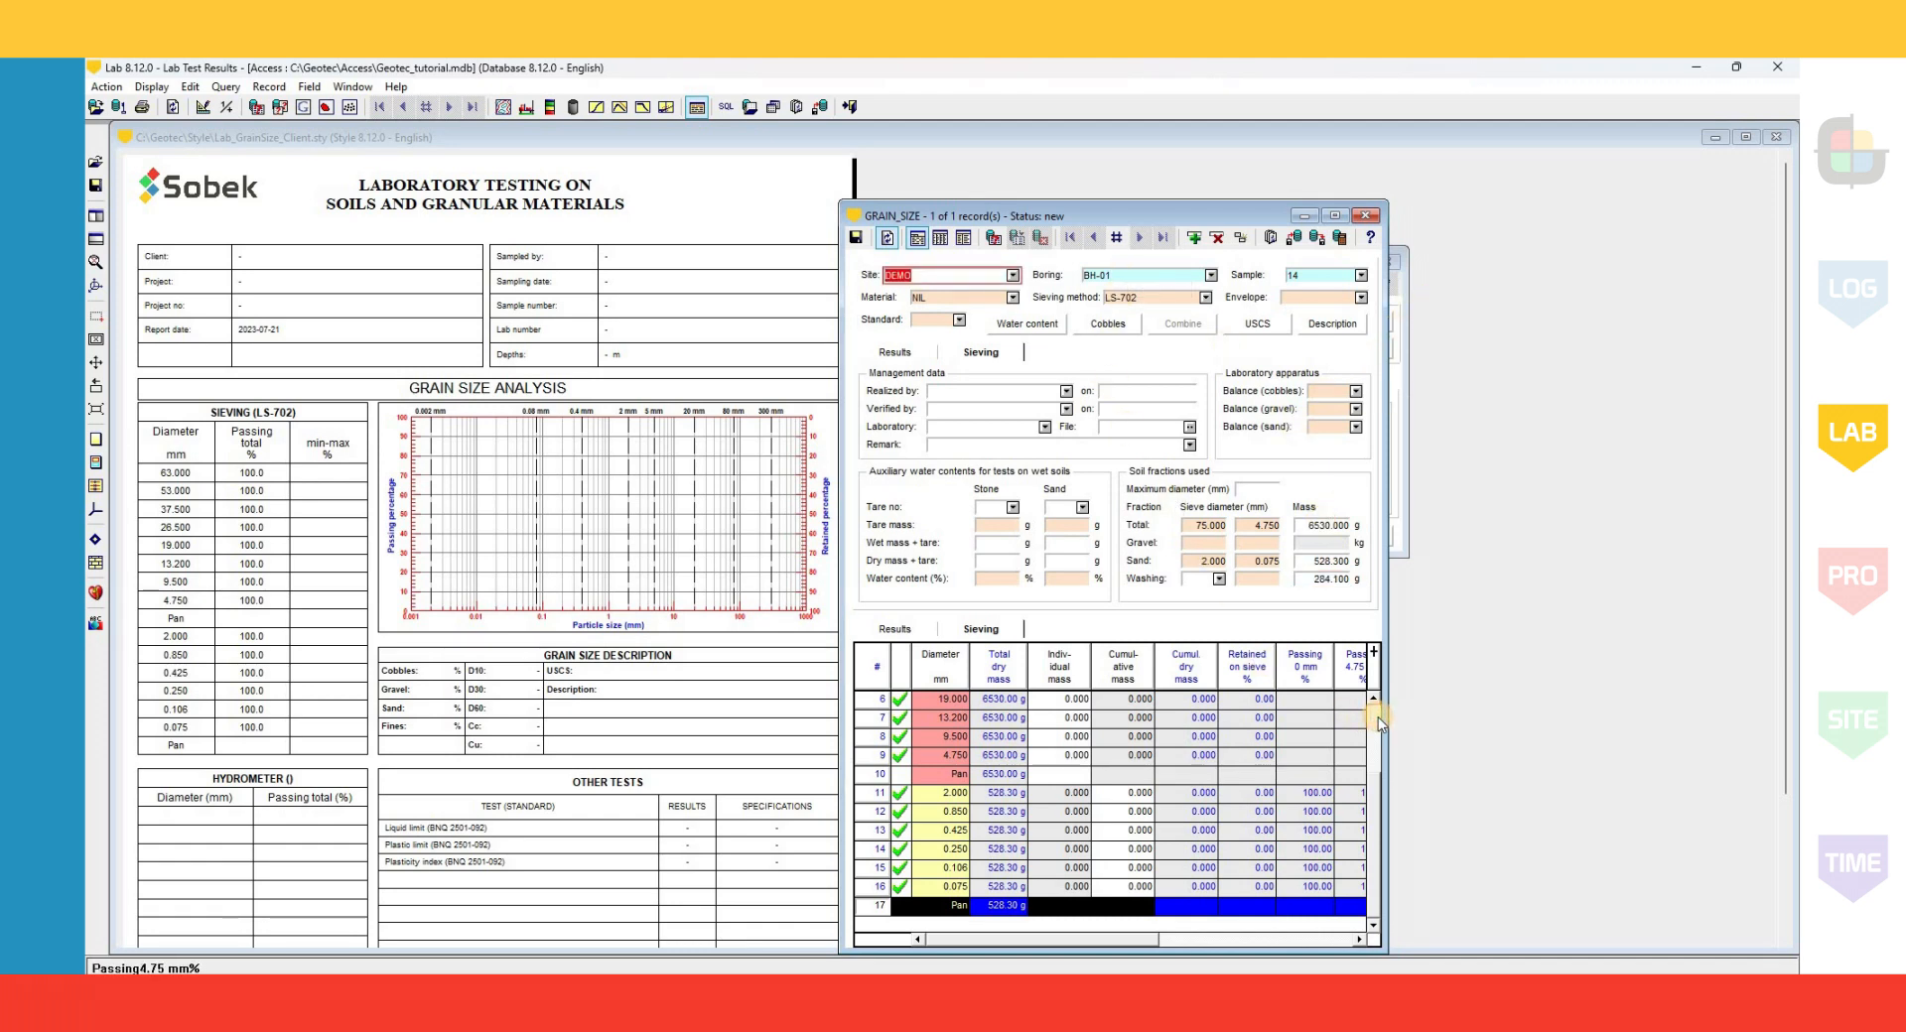
# - Enter individual masses of 102.2, 284.2, 395.1 and 190.3 for the 53, 37.5, 26.5 and 19 mm sieves
pyautogui.scroll(2, 1378, 723)
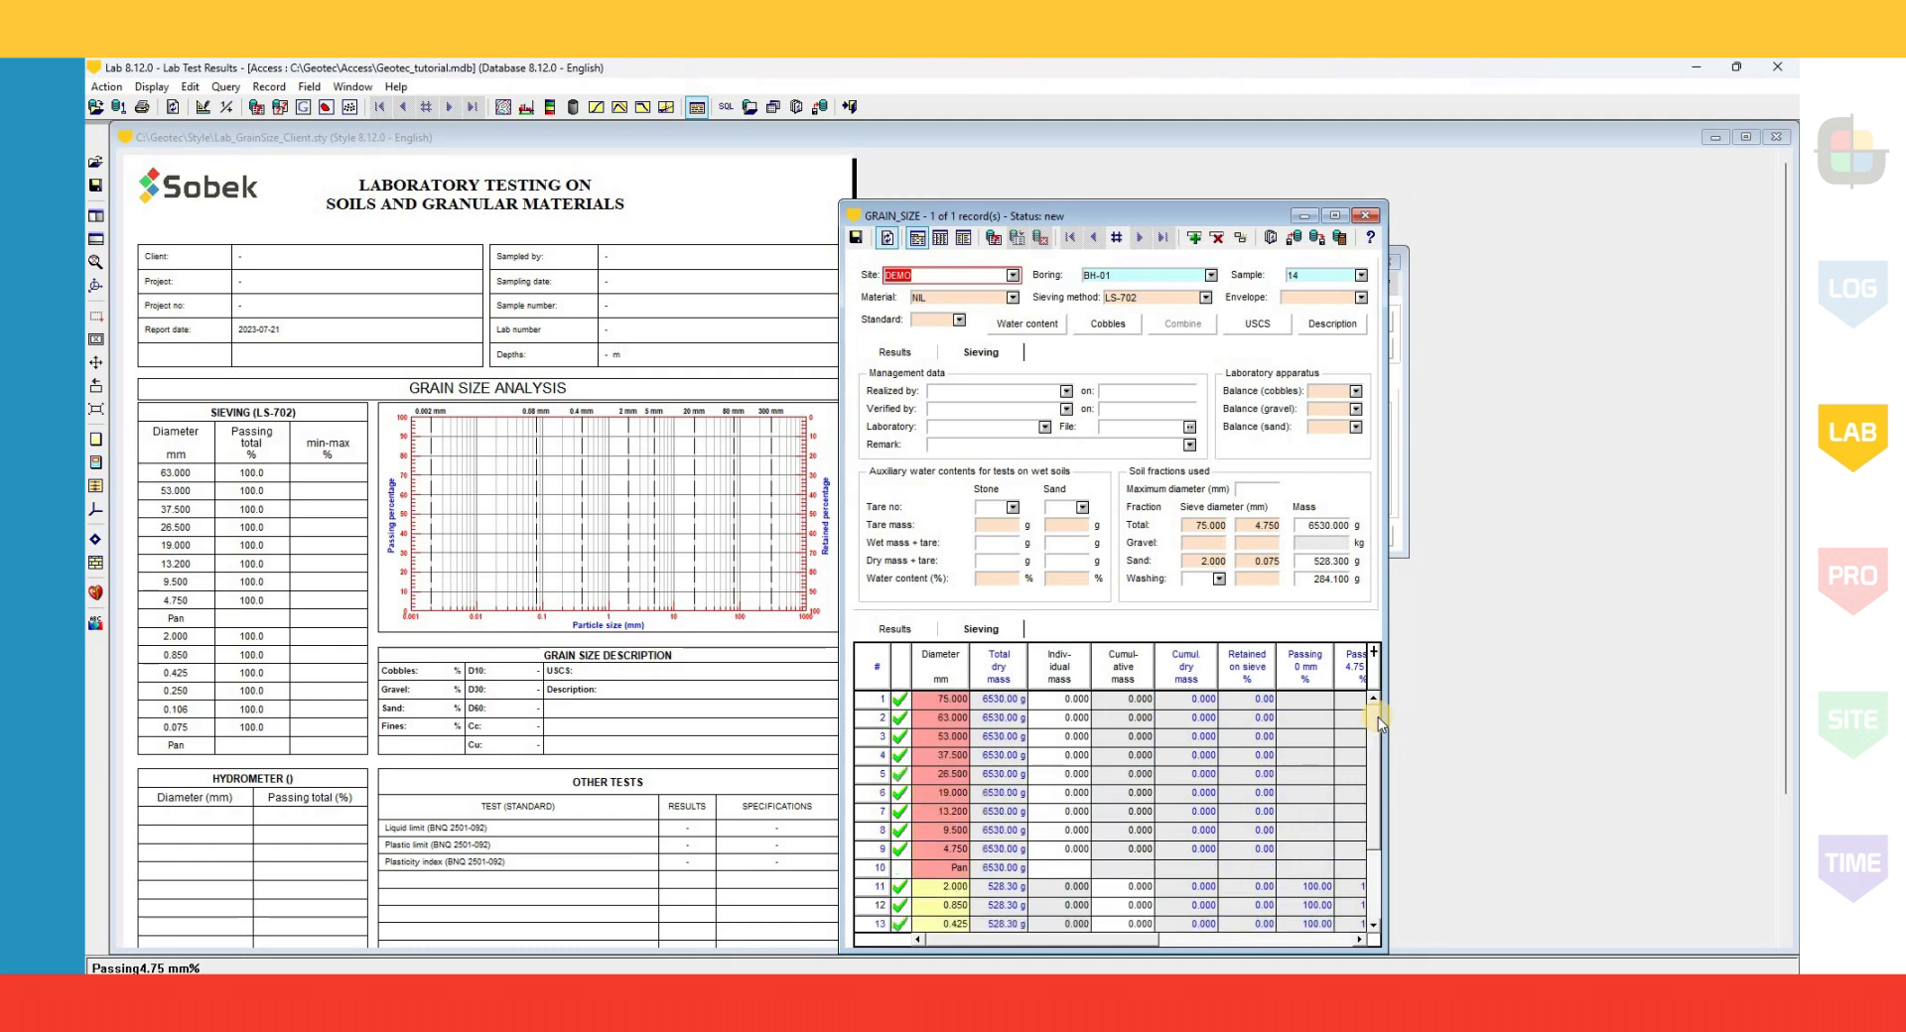
pyautogui.click(873, 740)
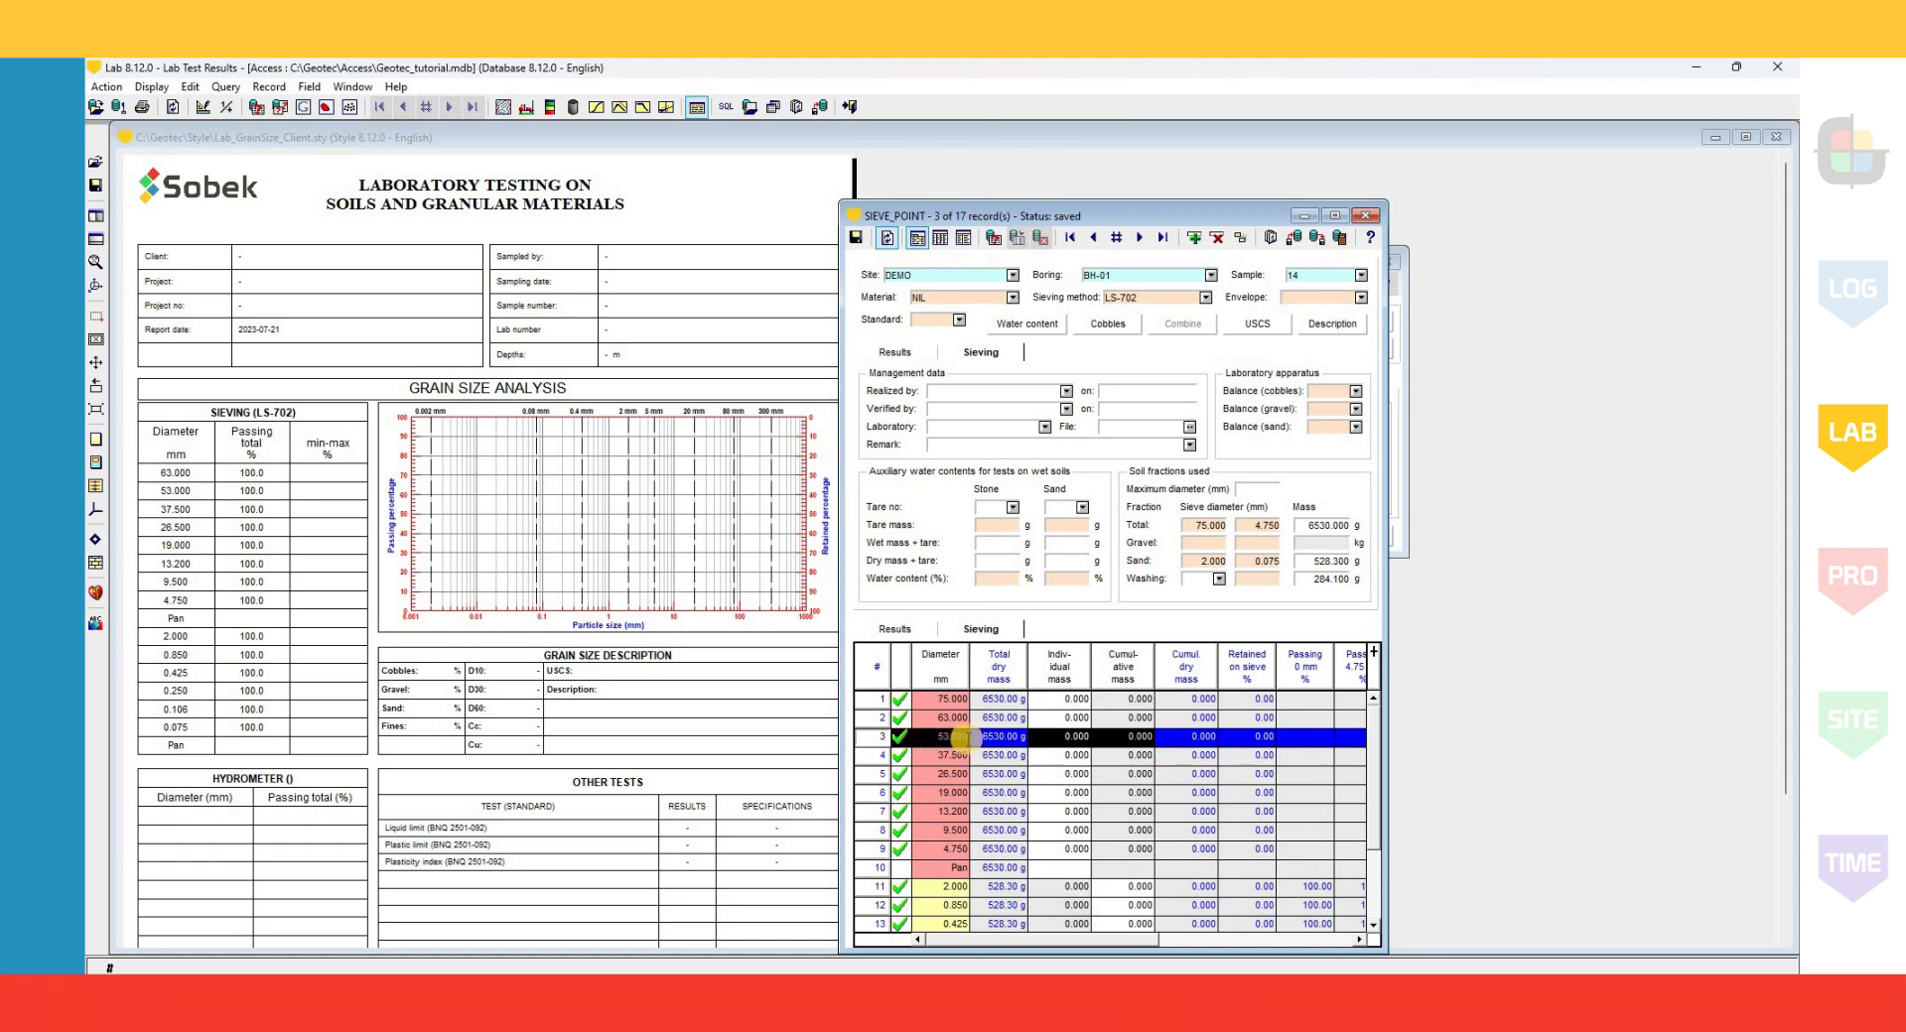
pyautogui.click(1048, 737)
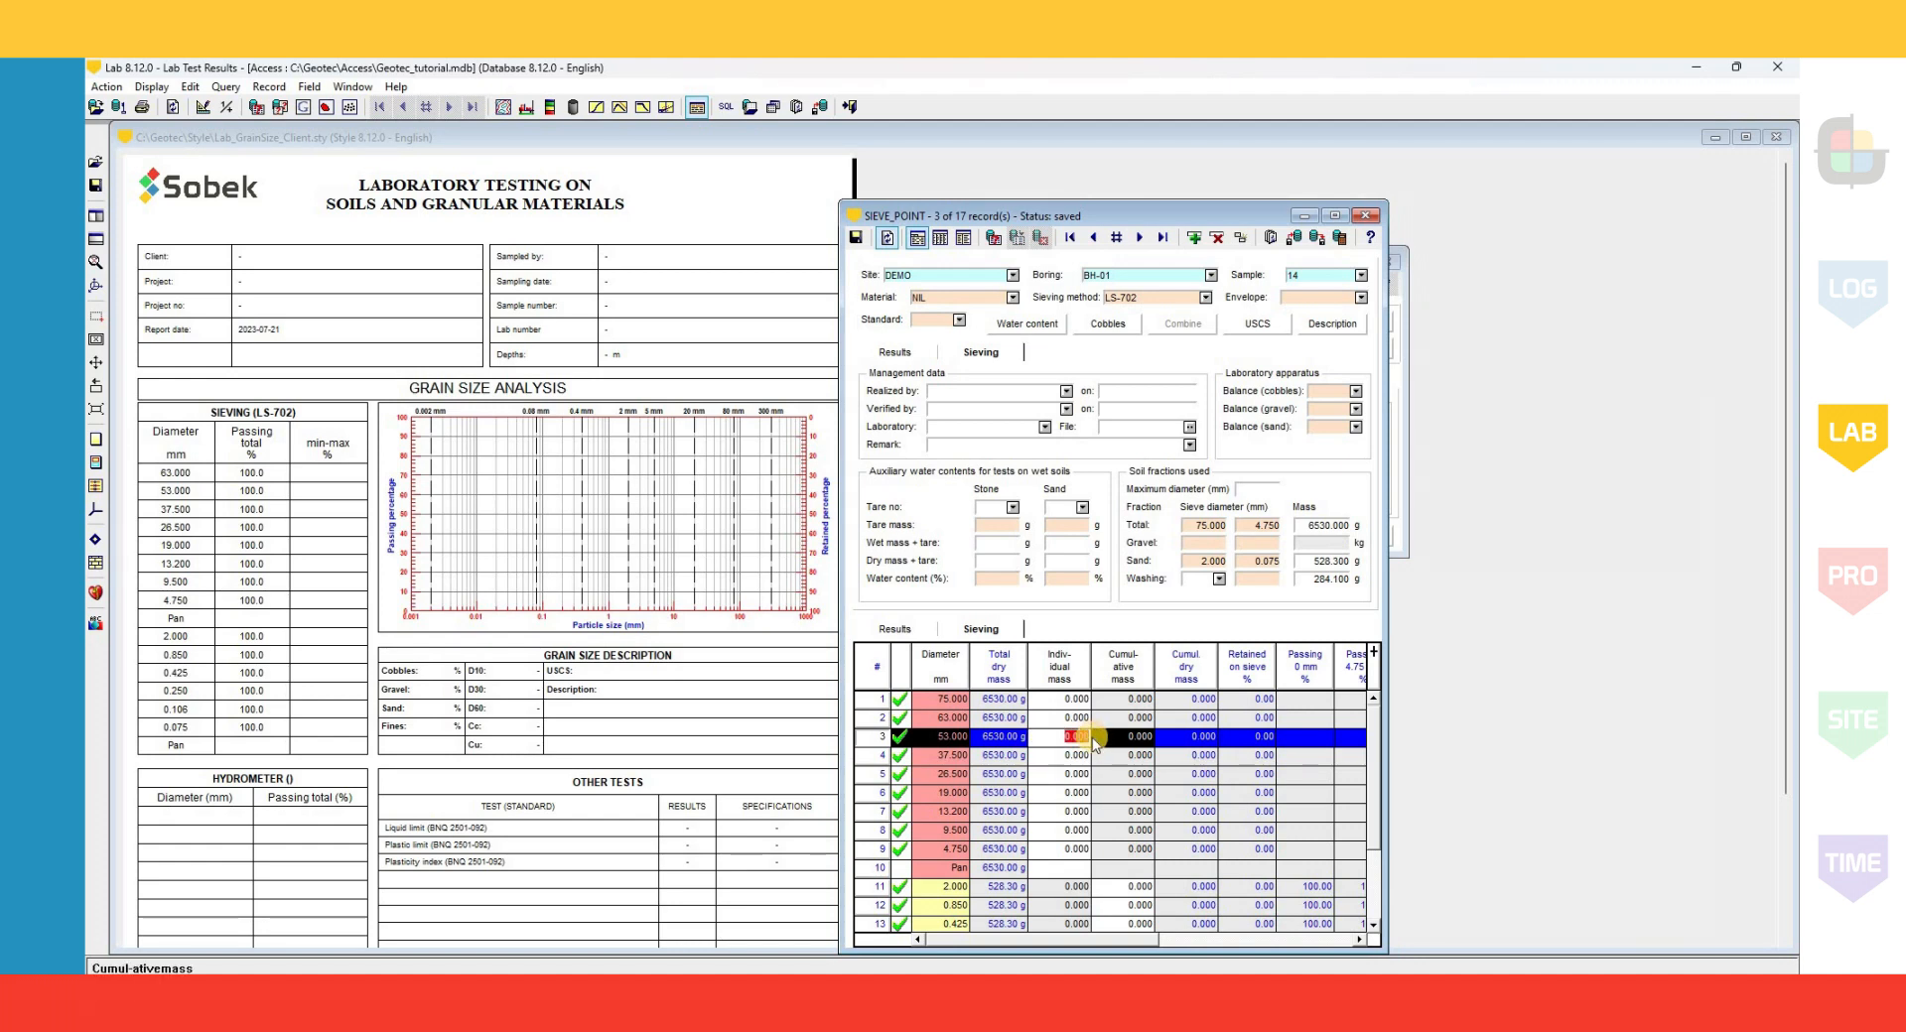
pyautogui.write('102.2')
pyautogui.press('Return')
pyautogui.write('.2')
pyautogui.press('Return')
pyautogui.write('395.1')
pyautogui.press('Return')
pyautogui.write('190.3')
pyautogui.press('Return')
# - Enter individual masses of 168.6, 127.4, 214.2 and 5030.9 for the 13.2, 9.5 and 4.75 mm sieves and the coarse pan
pyautogui.write('168.6')
pyautogui.press('Return')
pyautogui.write('127.4')
pyautogui.press('Return')
pyautogui.write('214.2')
pyautogui.press('Return')
pyautogui.write('5030.9')
pyautogui.press('Return')
# - Enter cumulative masses of 17.6, 29.5 and 43.4 for the 2, 0.85 and 0.425 mm sieves
pyautogui.write('17.6')
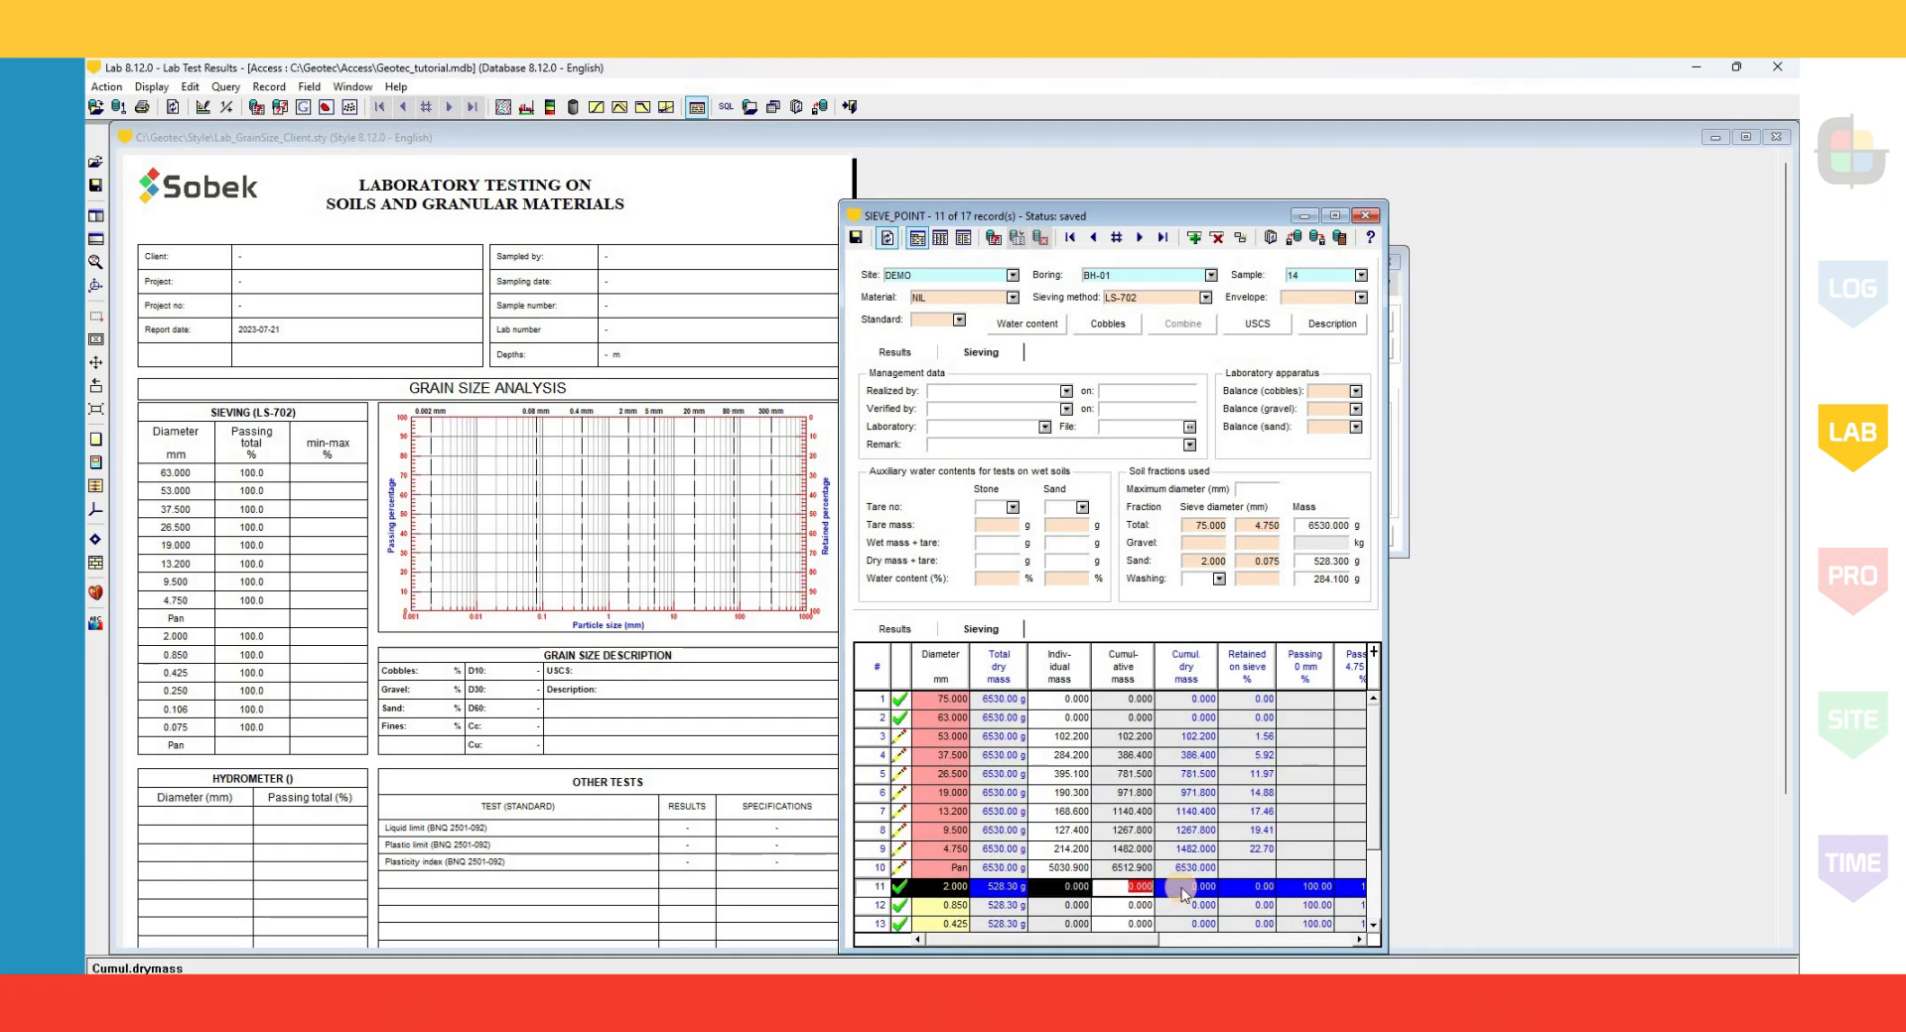
pyautogui.press('Return')
pyautogui.write('11.9')
pyautogui.press('Return')
pyautogui.write('48.4')
pyautogui.press('Return')
# - Enter cumulative masses of 67.6, 147.9, 275.8 and 283.3 for the 0.25, 0.106 and 0.075 mm sieves and the sand pan
pyautogui.write('67.6')
pyautogui.press('Return')
pyautogui.write('147.9')
pyautogui.press('Return')
pyautogui.write('275.8')
pyautogui.press('Return')
pyautogui.write('283.3')
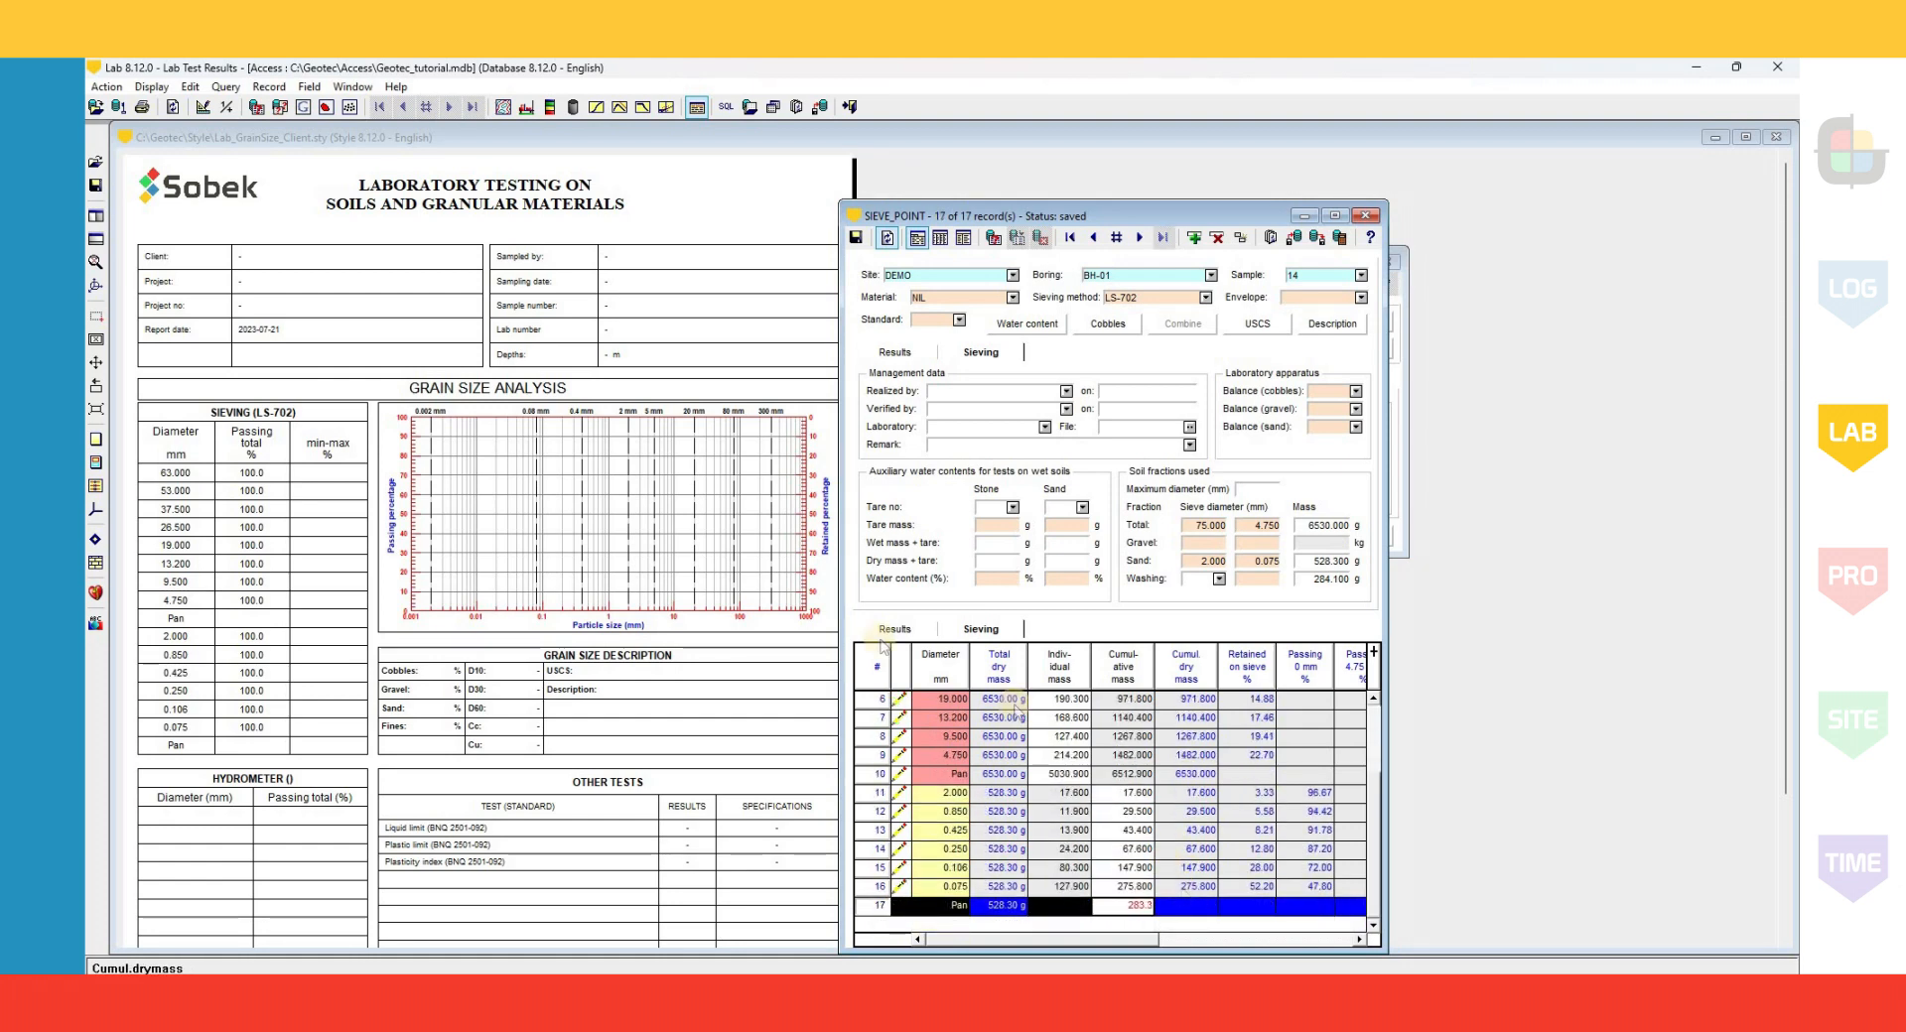
# - Save the sieving data and run the calculation for the current grain size record
pyautogui.click(858, 240)
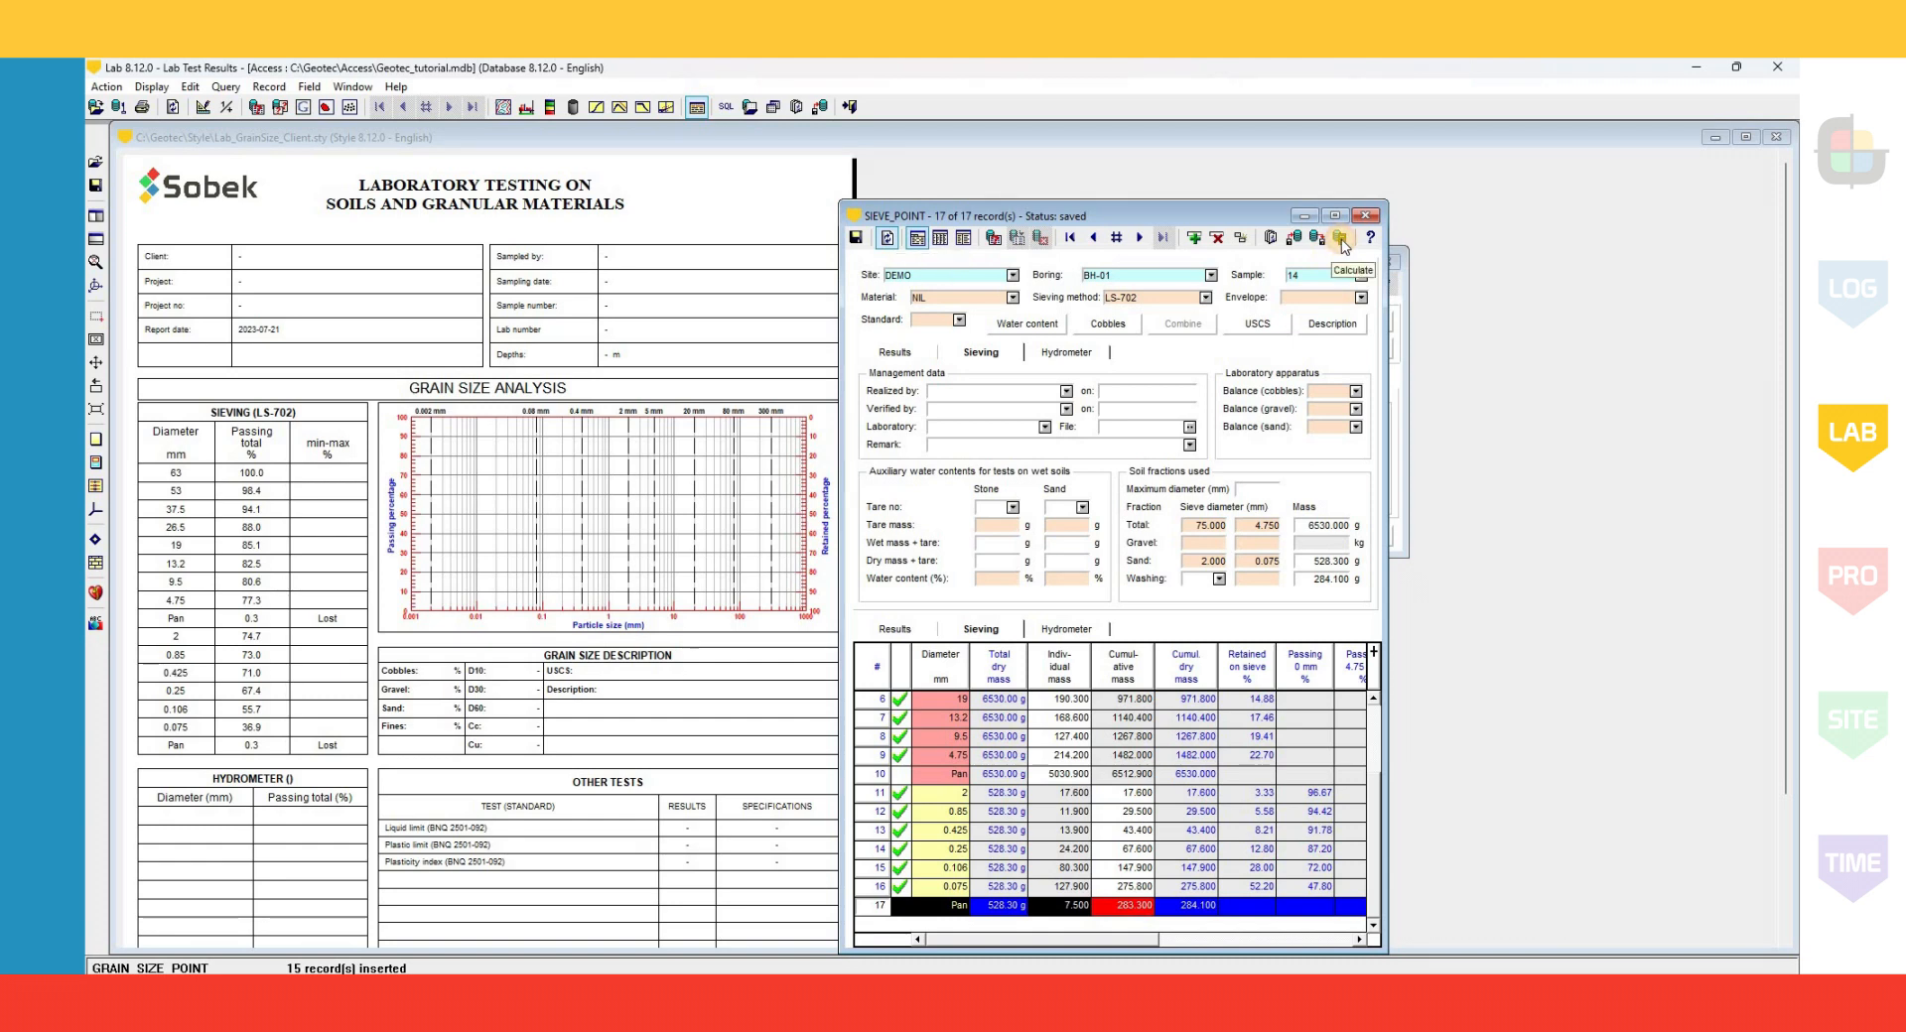
pyautogui.click(1340, 240)
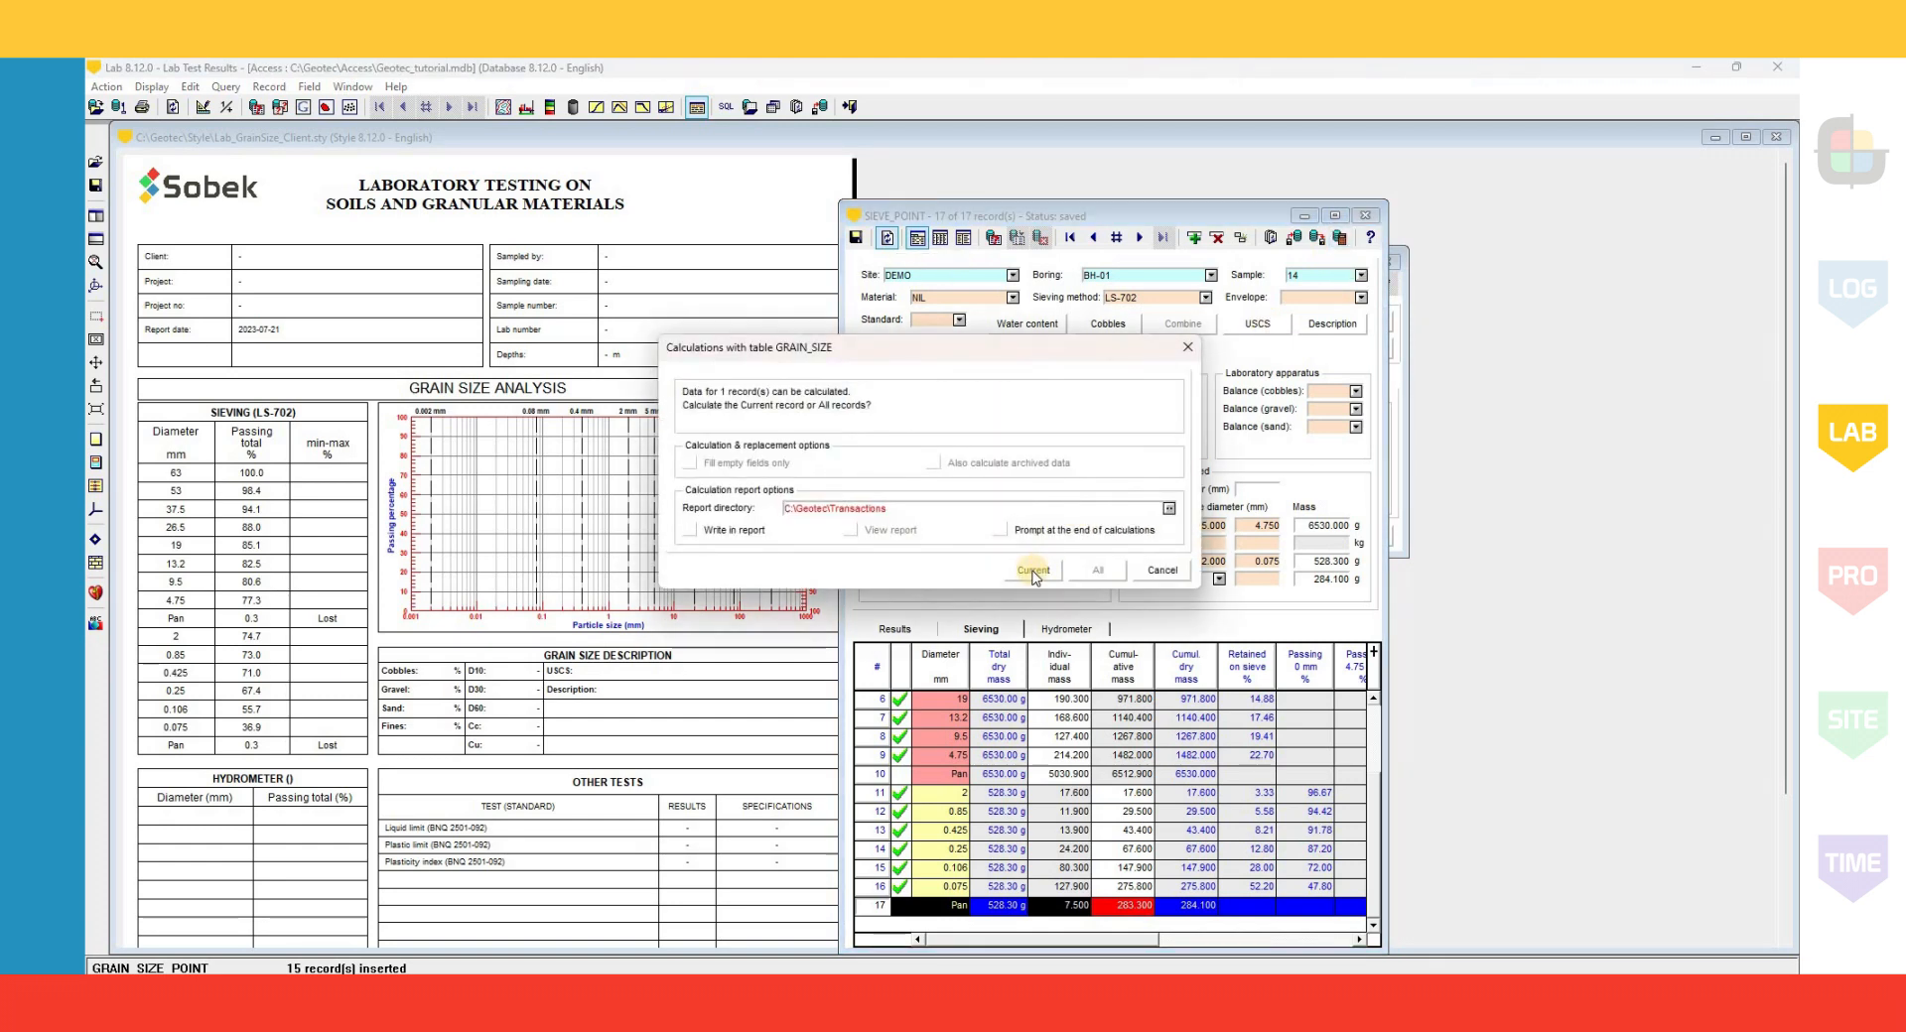
pyautogui.click(1034, 572)
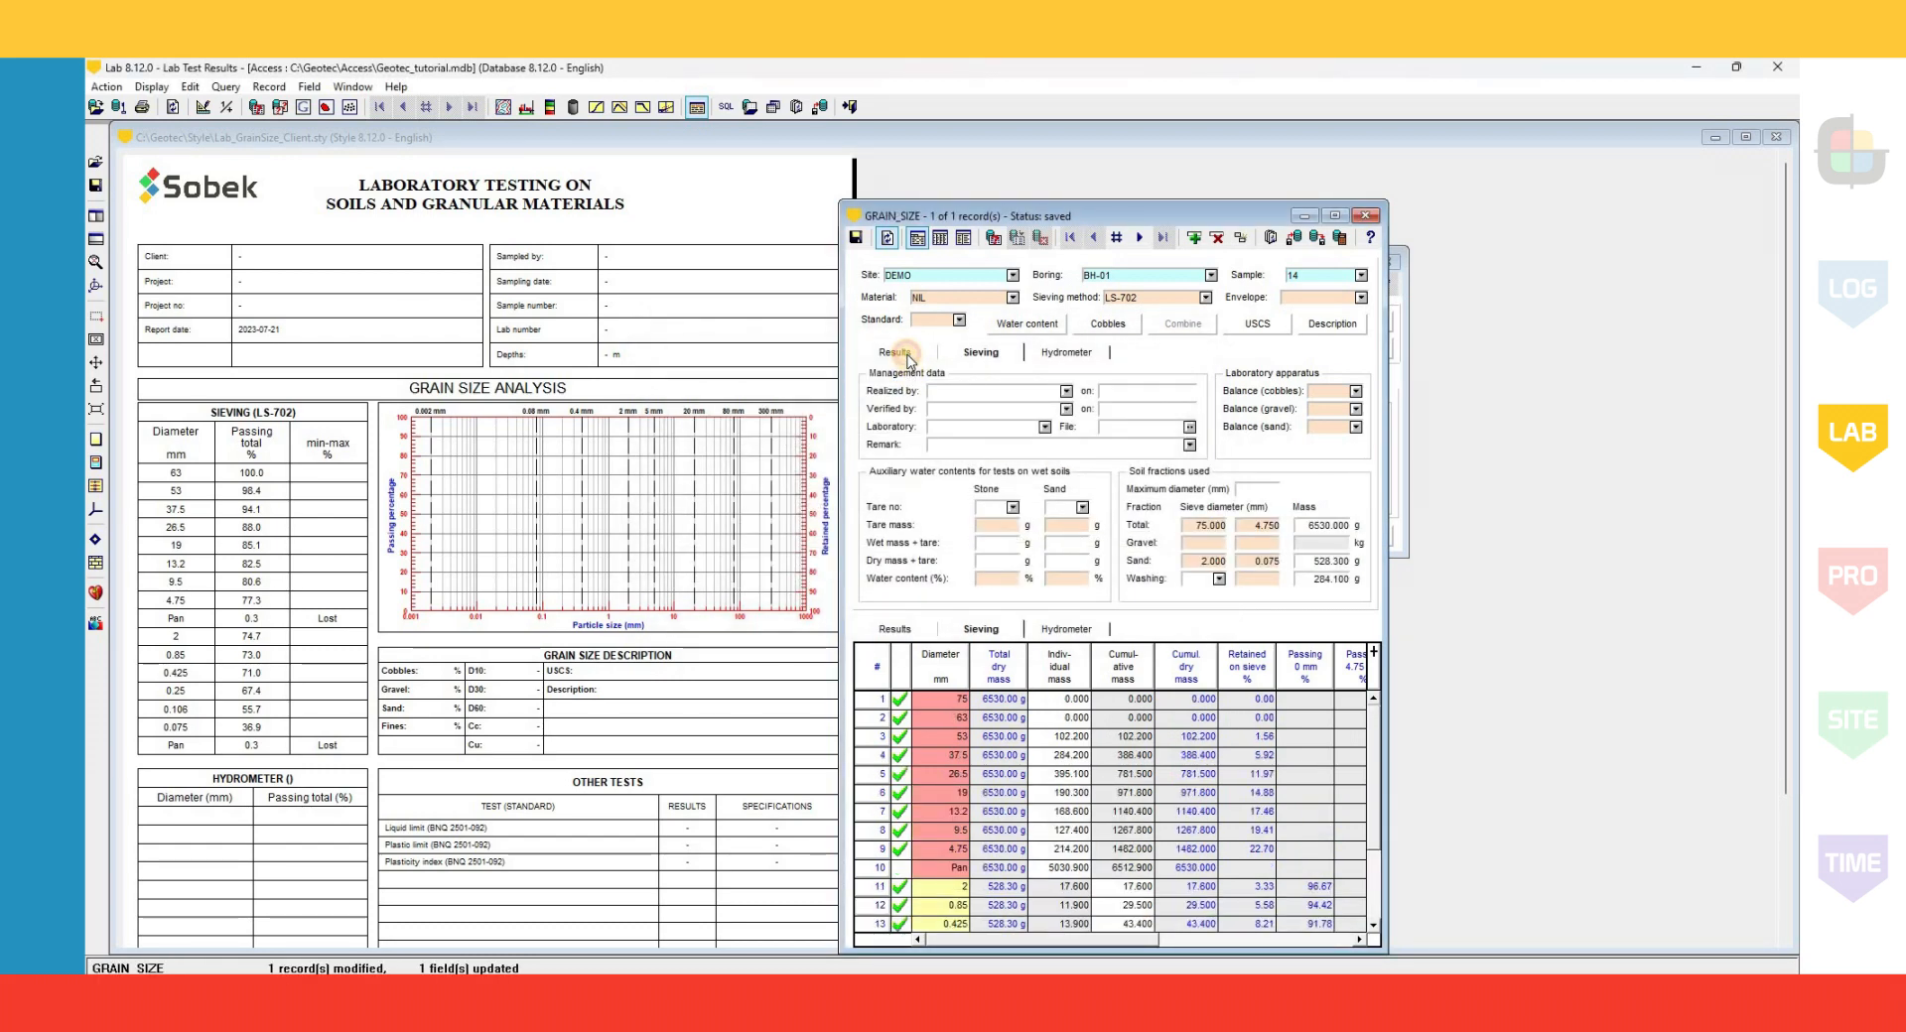
# - Review the calculated results and the hydrometer data of the current grain size record
pyautogui.click(895, 353)
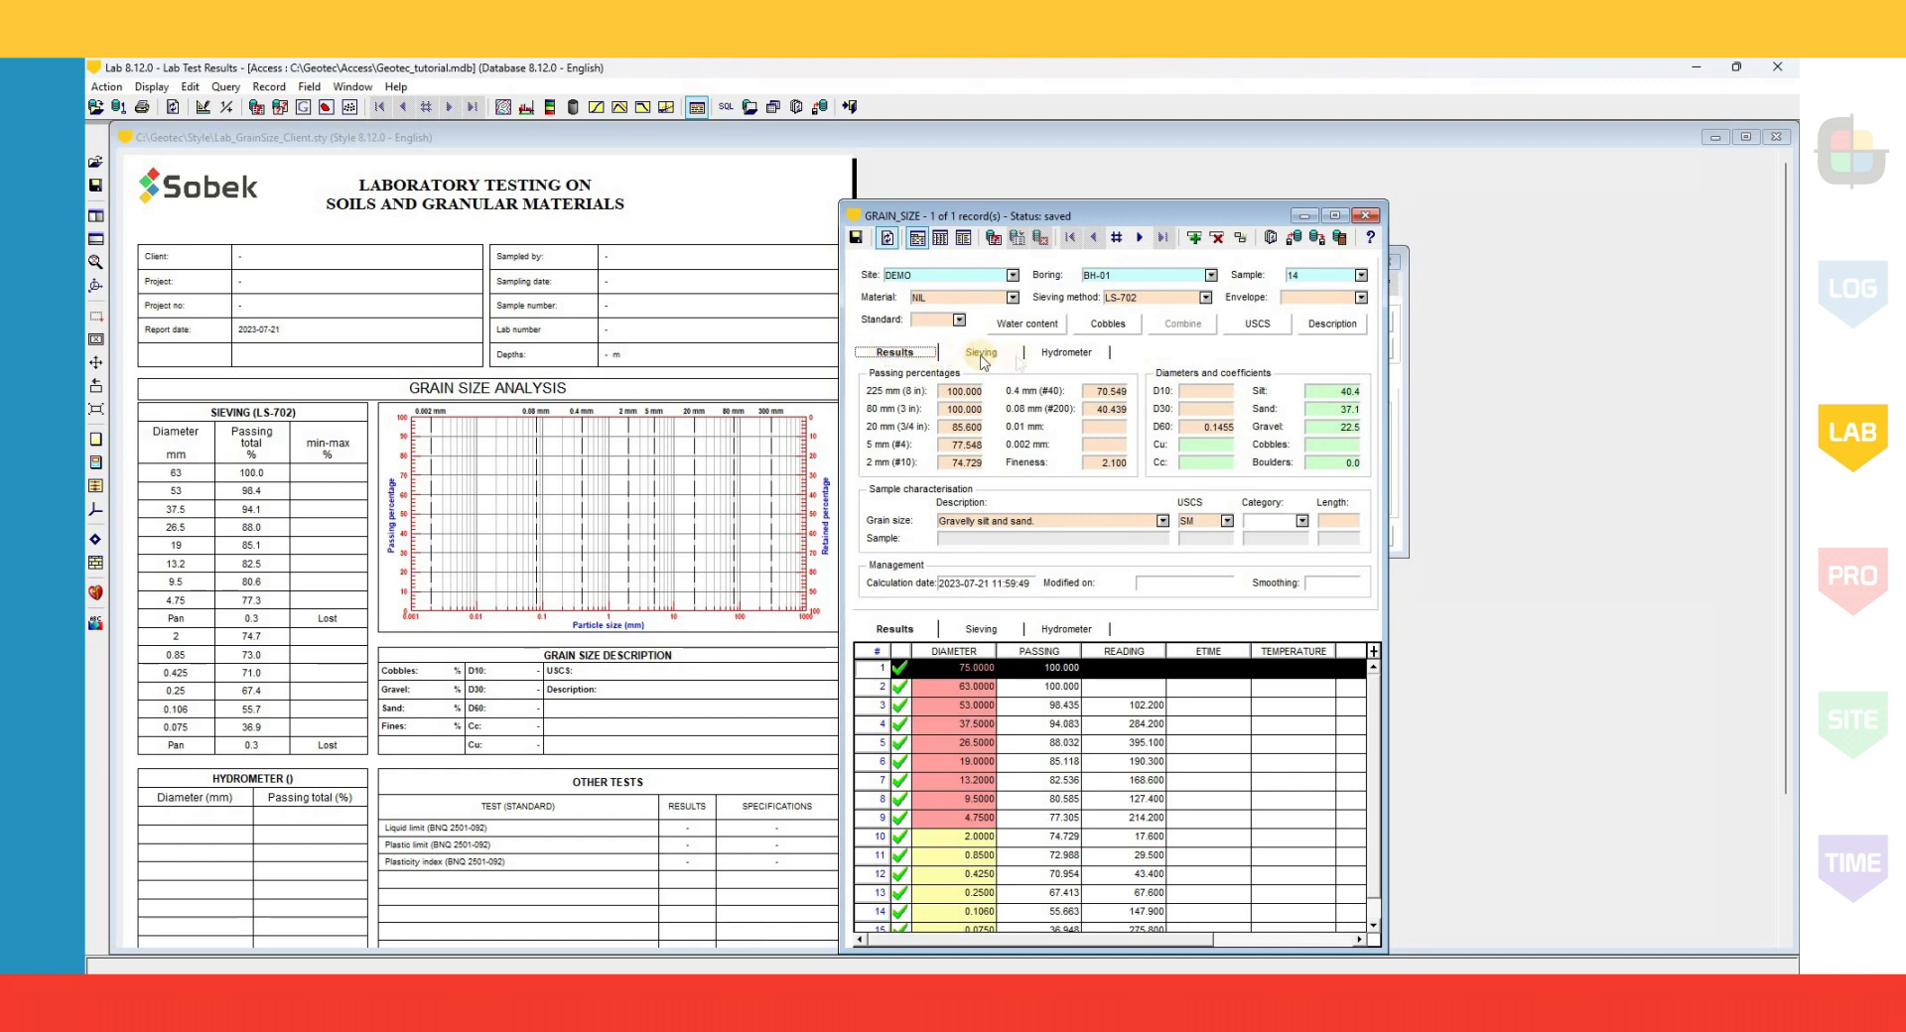
pyautogui.click(1078, 355)
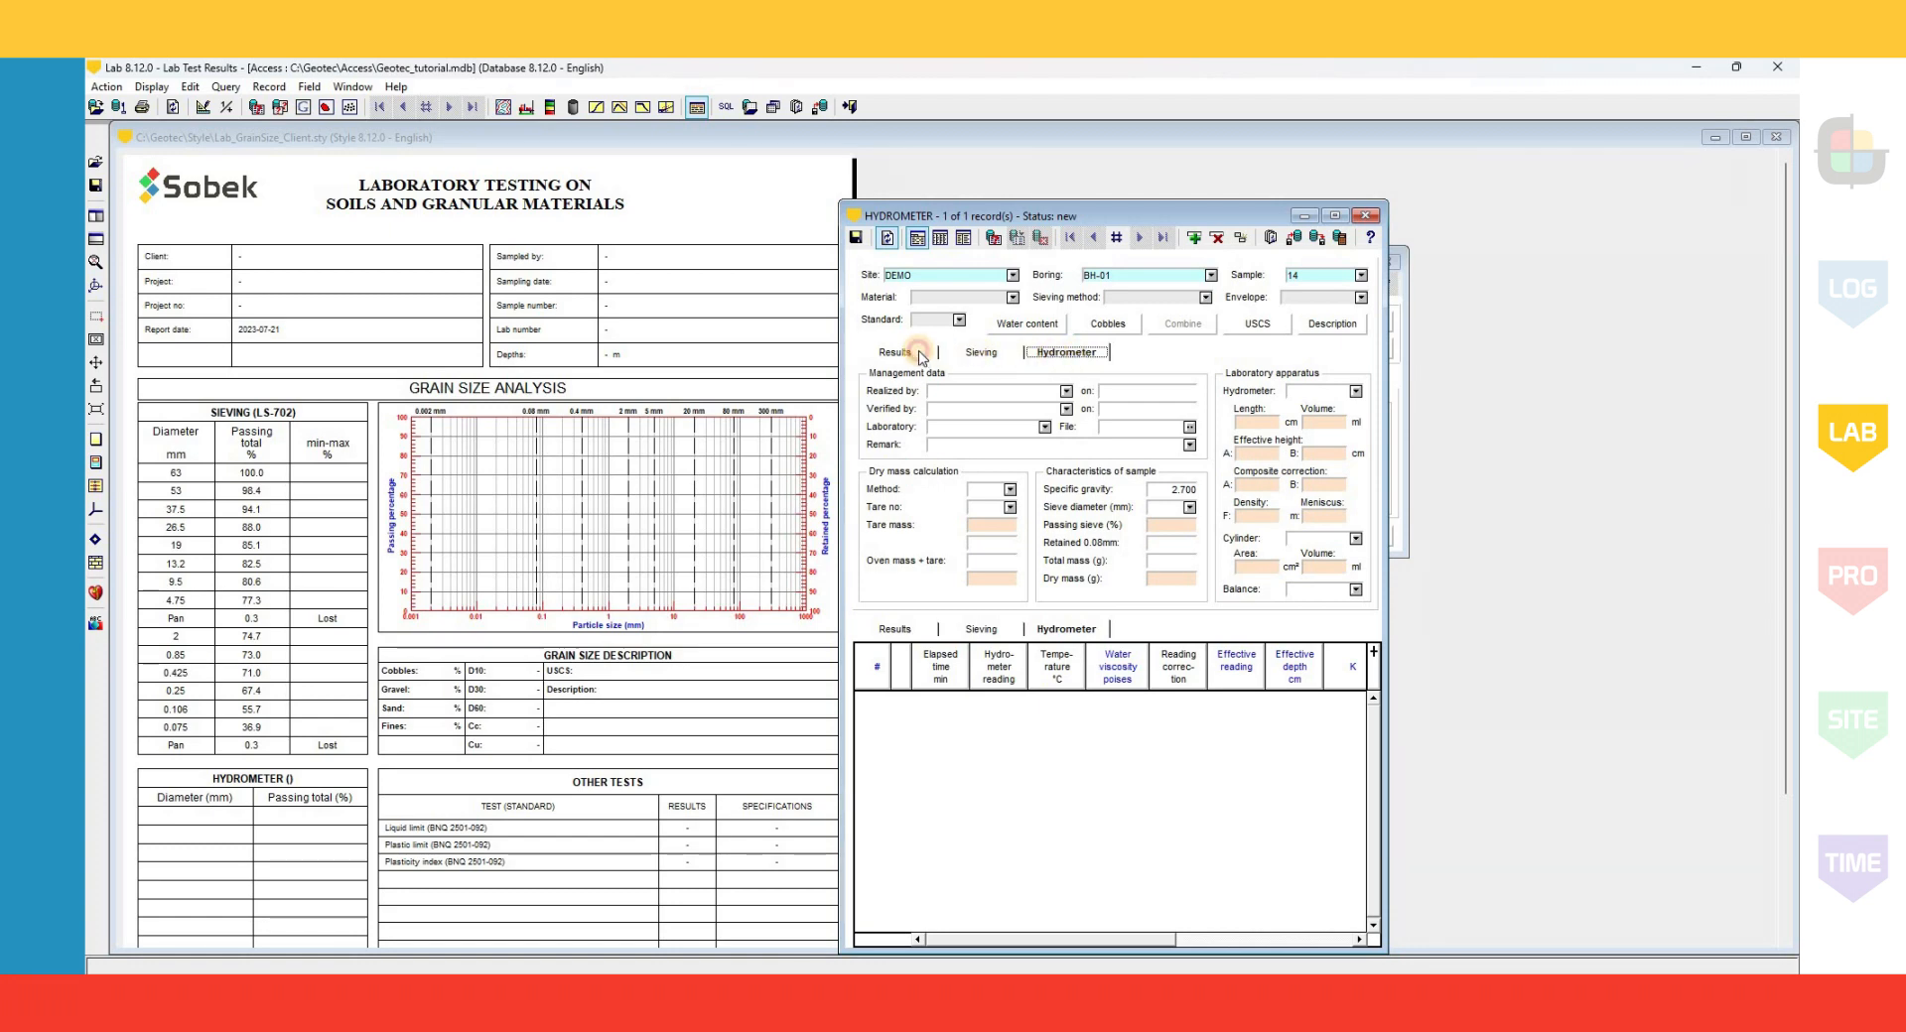
# - Query the grain size record for site DEMO, boring BH-01 and sample 14 to load it into the report
pyautogui.click(993, 239)
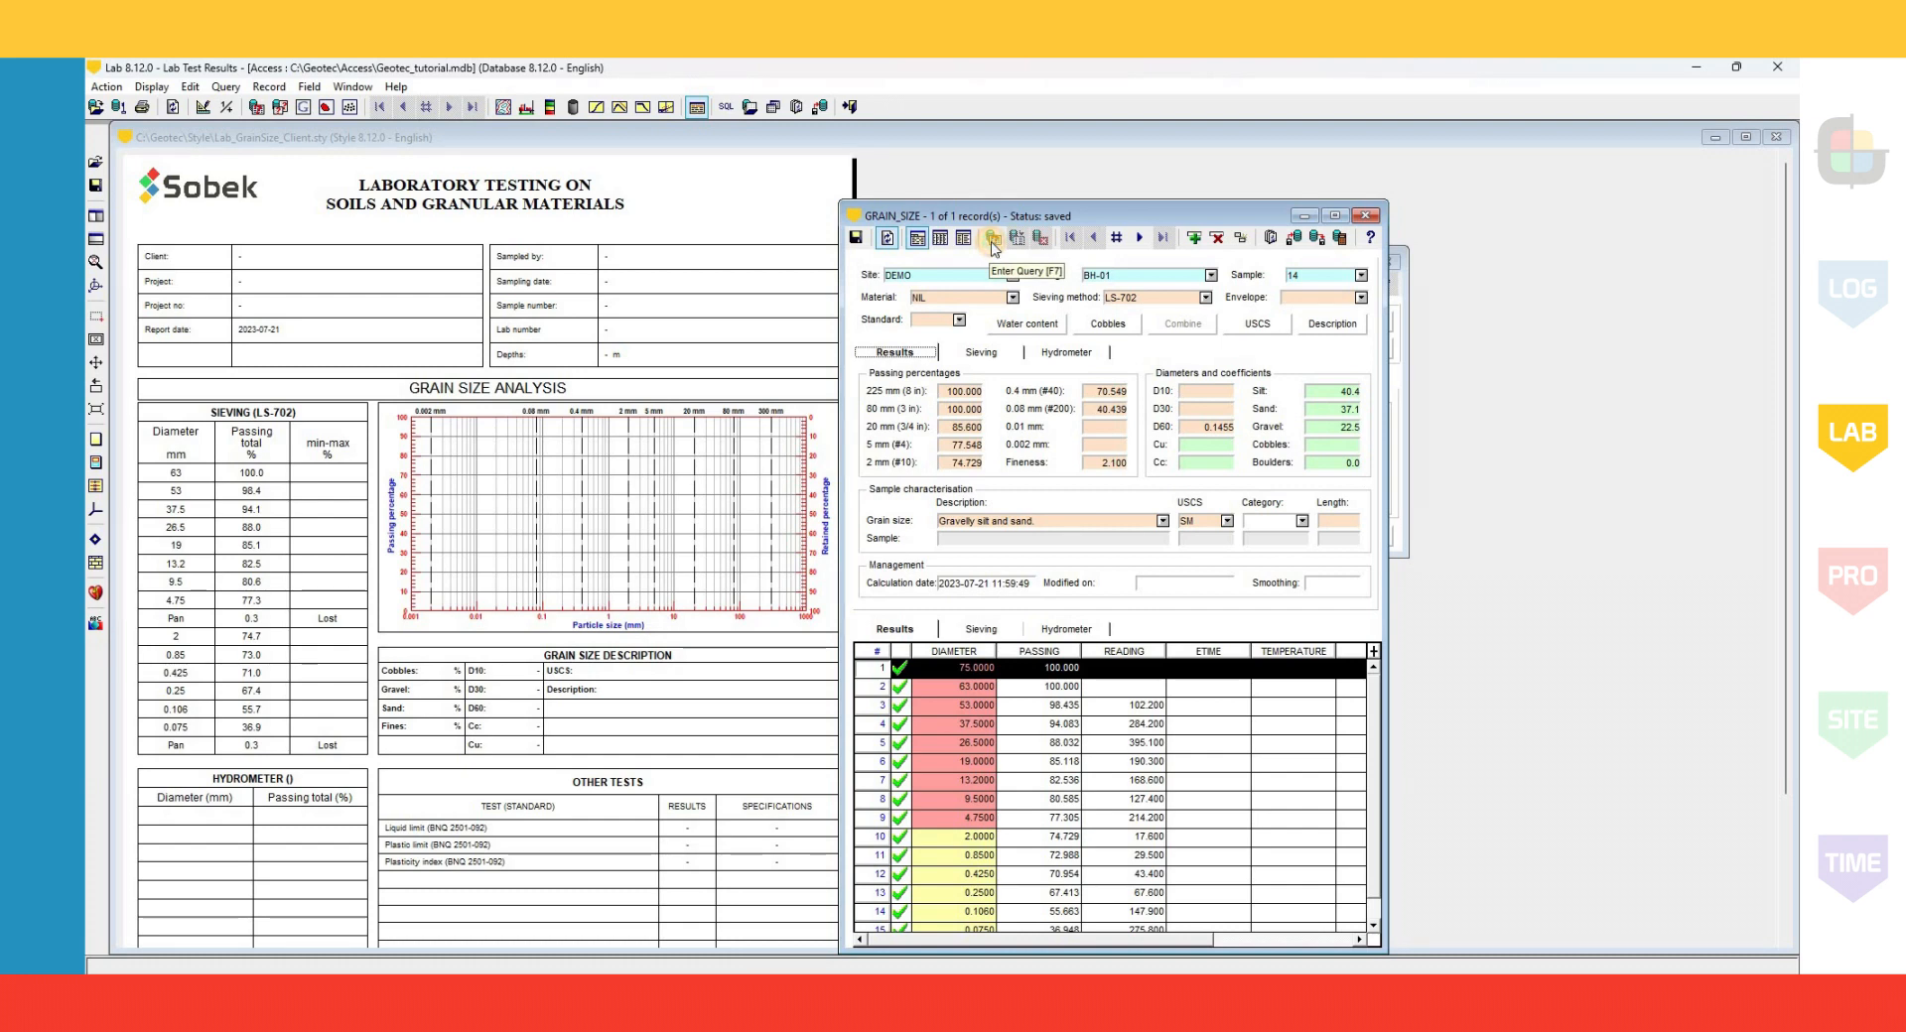
pyautogui.click(993, 240)
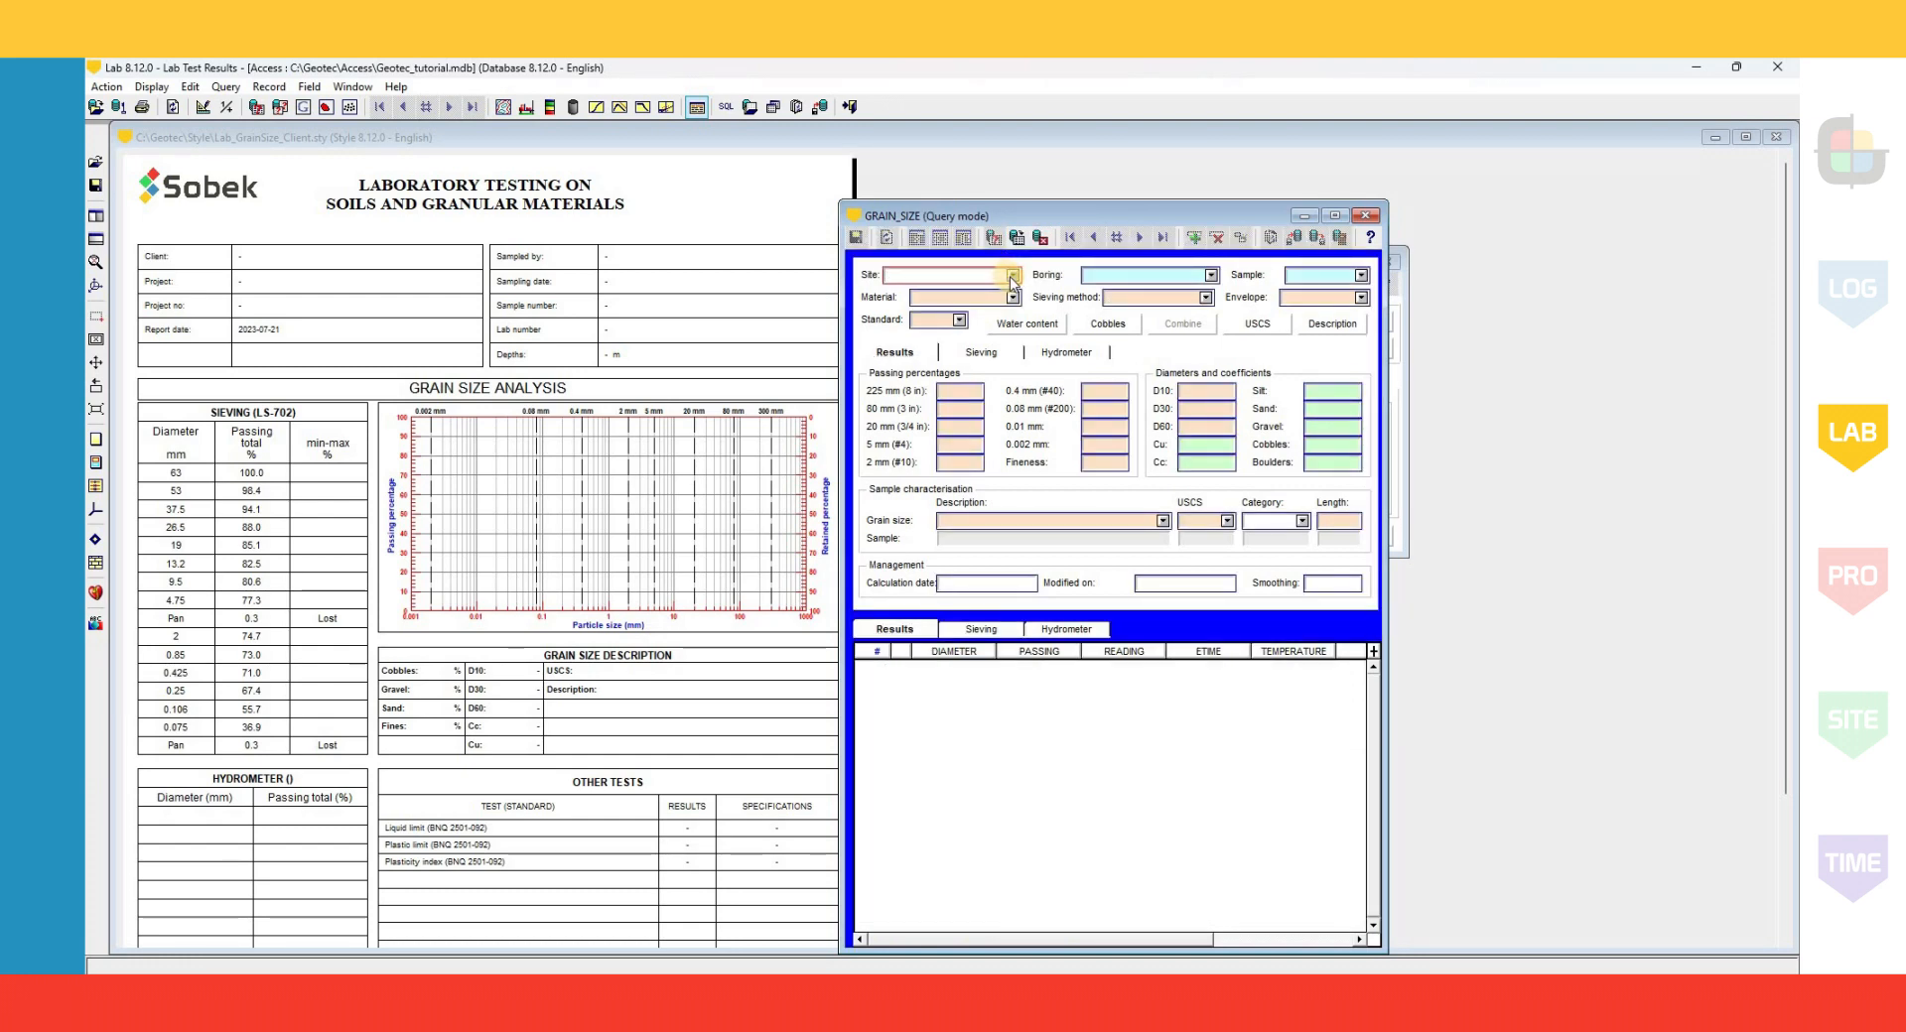
pyautogui.click(1012, 275)
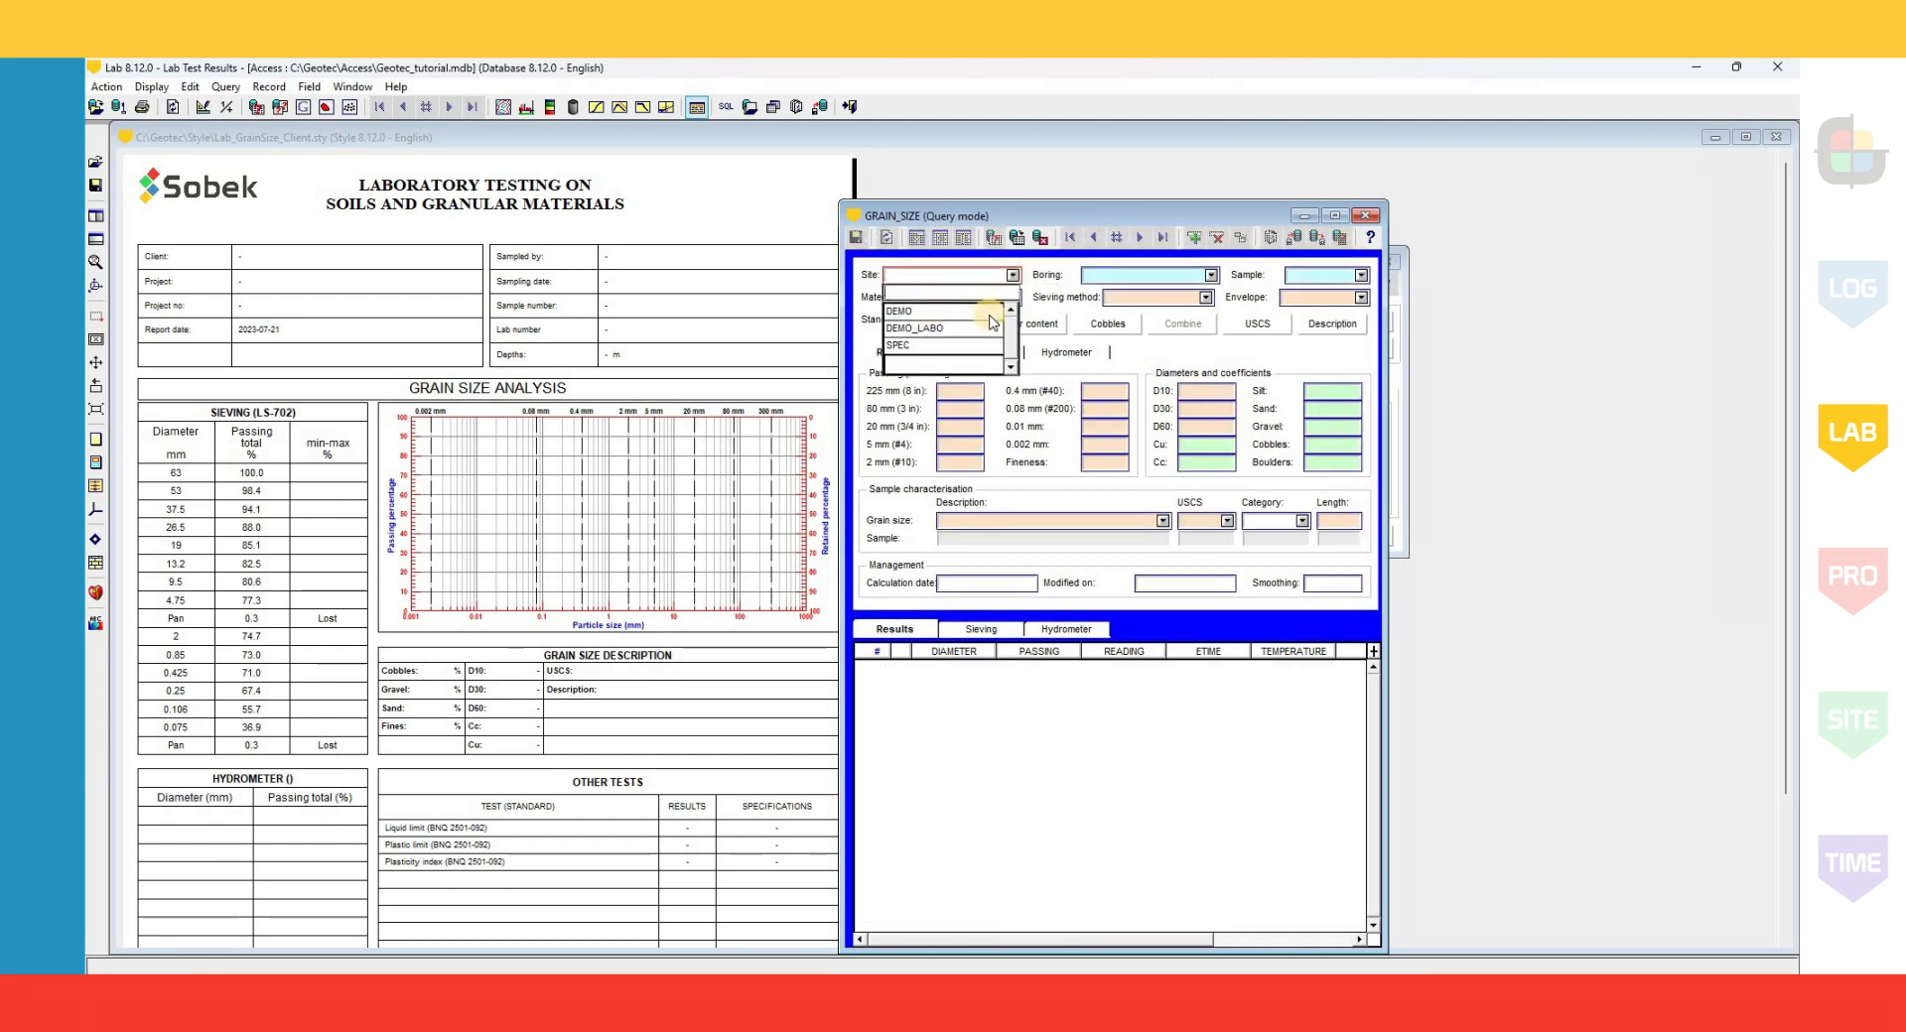
pyautogui.click(989, 313)
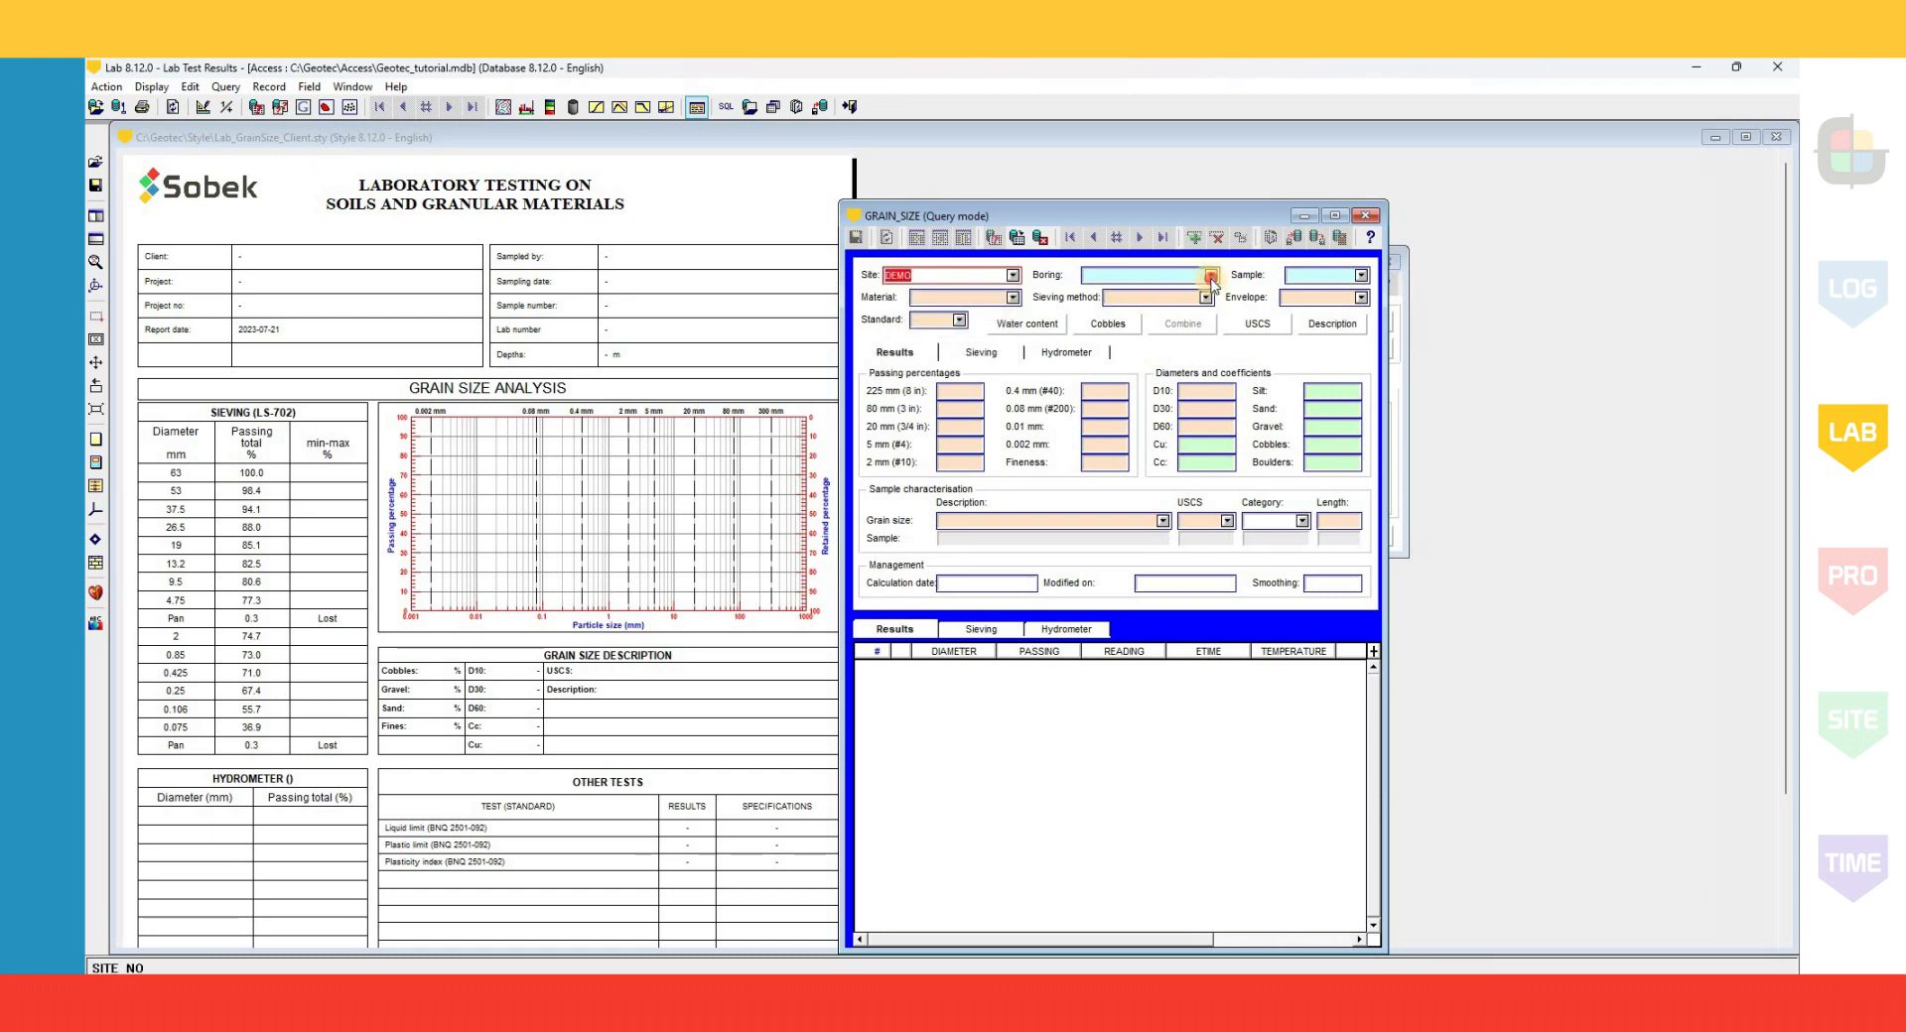
pyautogui.click(1211, 274)
pyautogui.click(1187, 314)
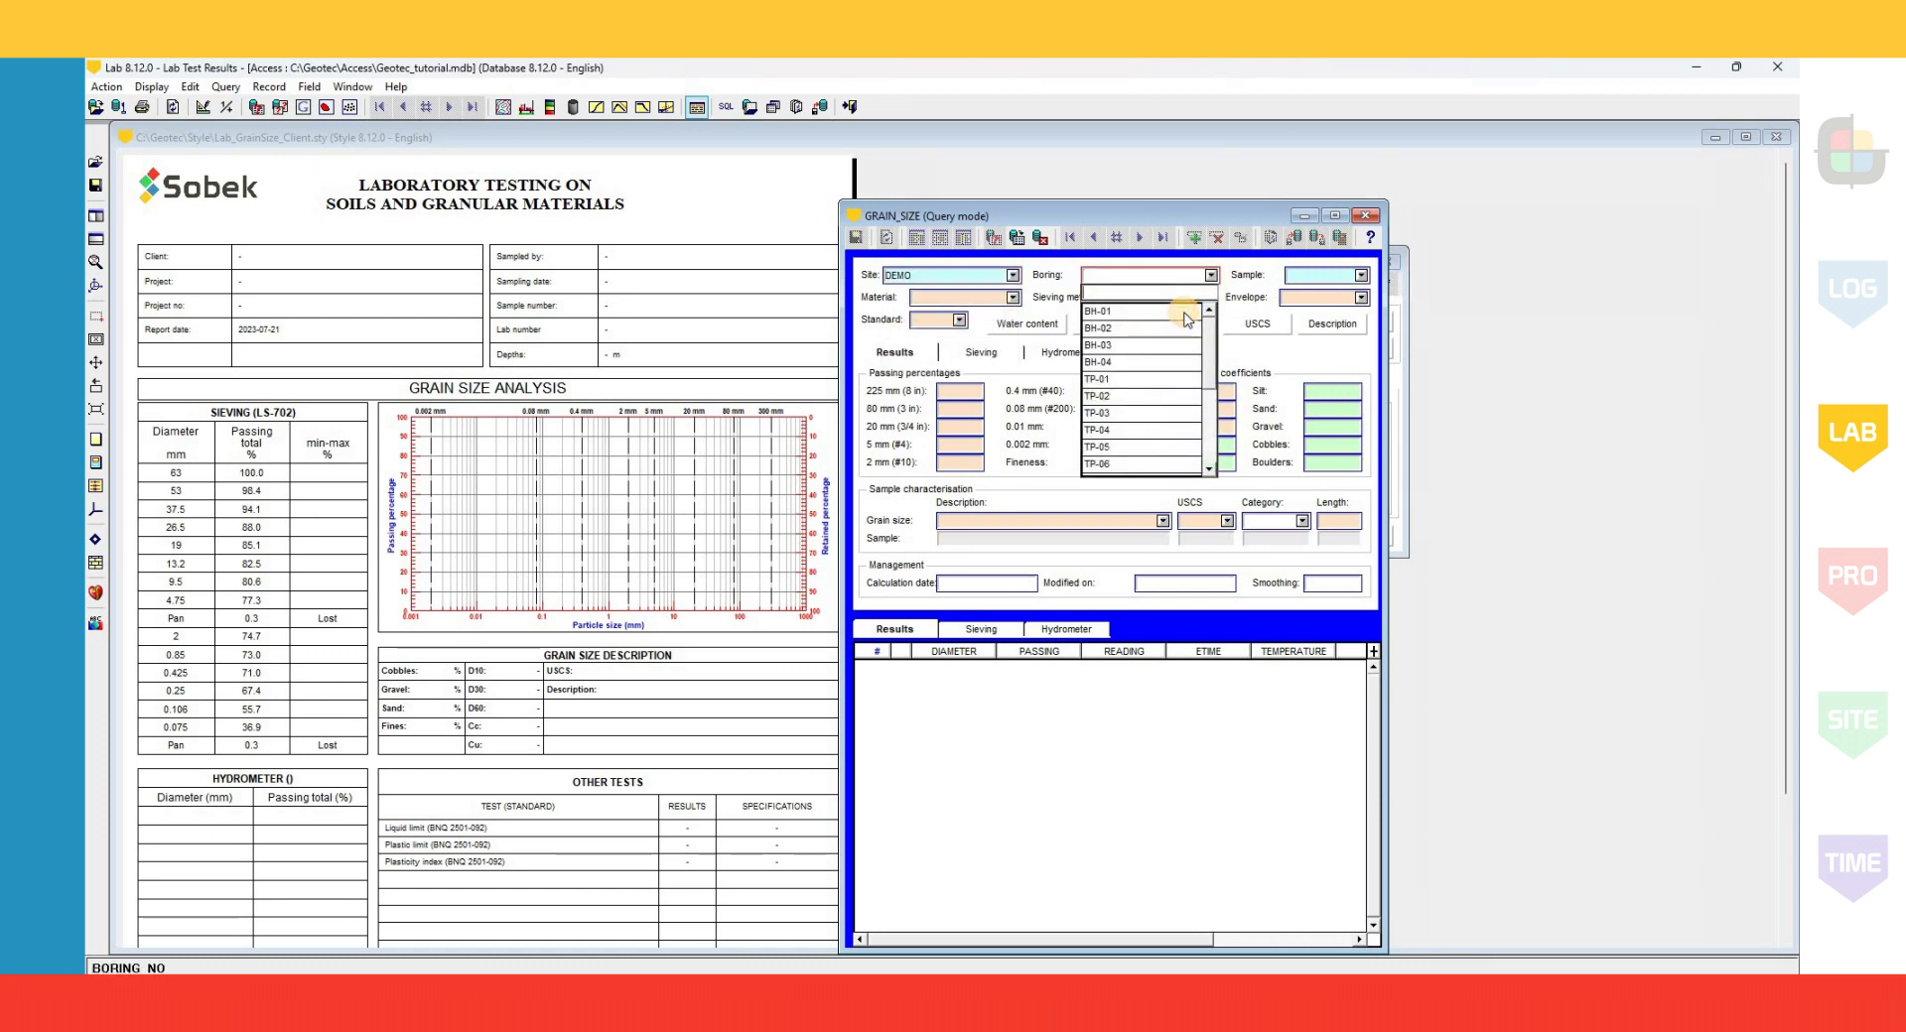
pyautogui.click(1362, 276)
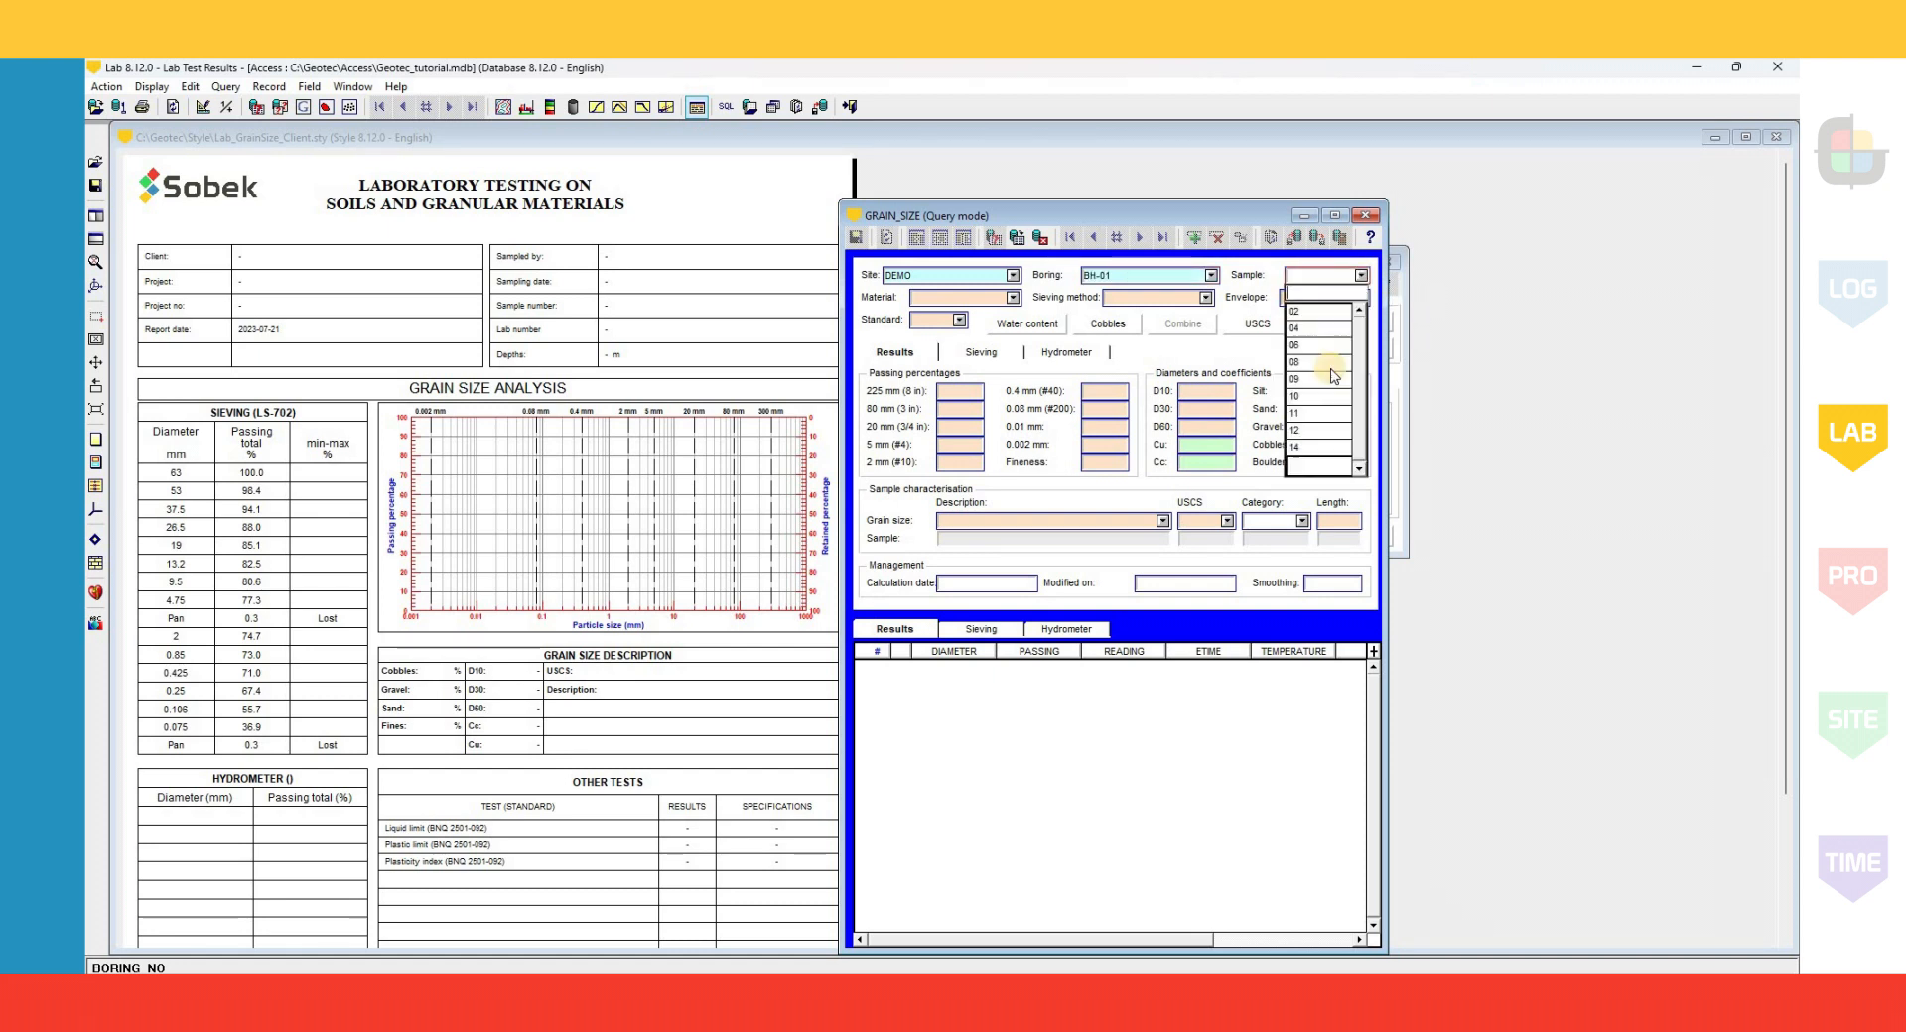
pyautogui.click(1312, 448)
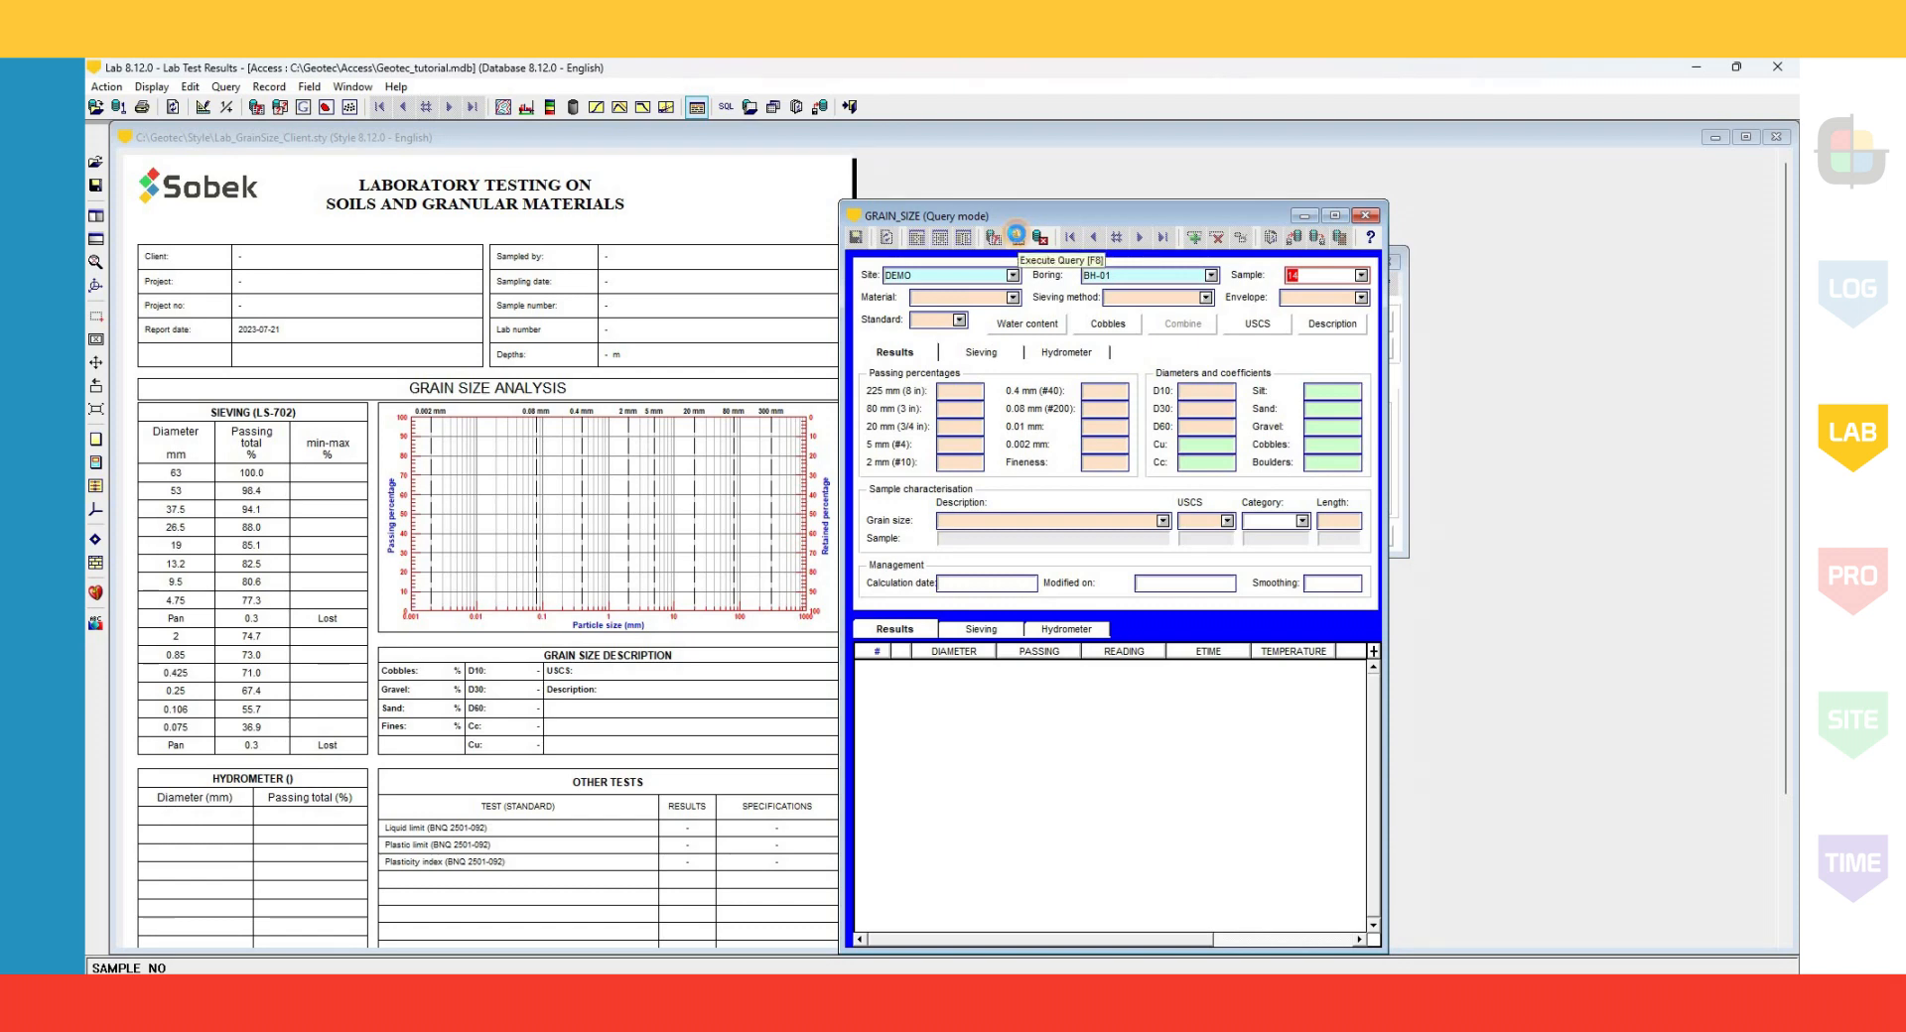
pyautogui.click(1018, 239)
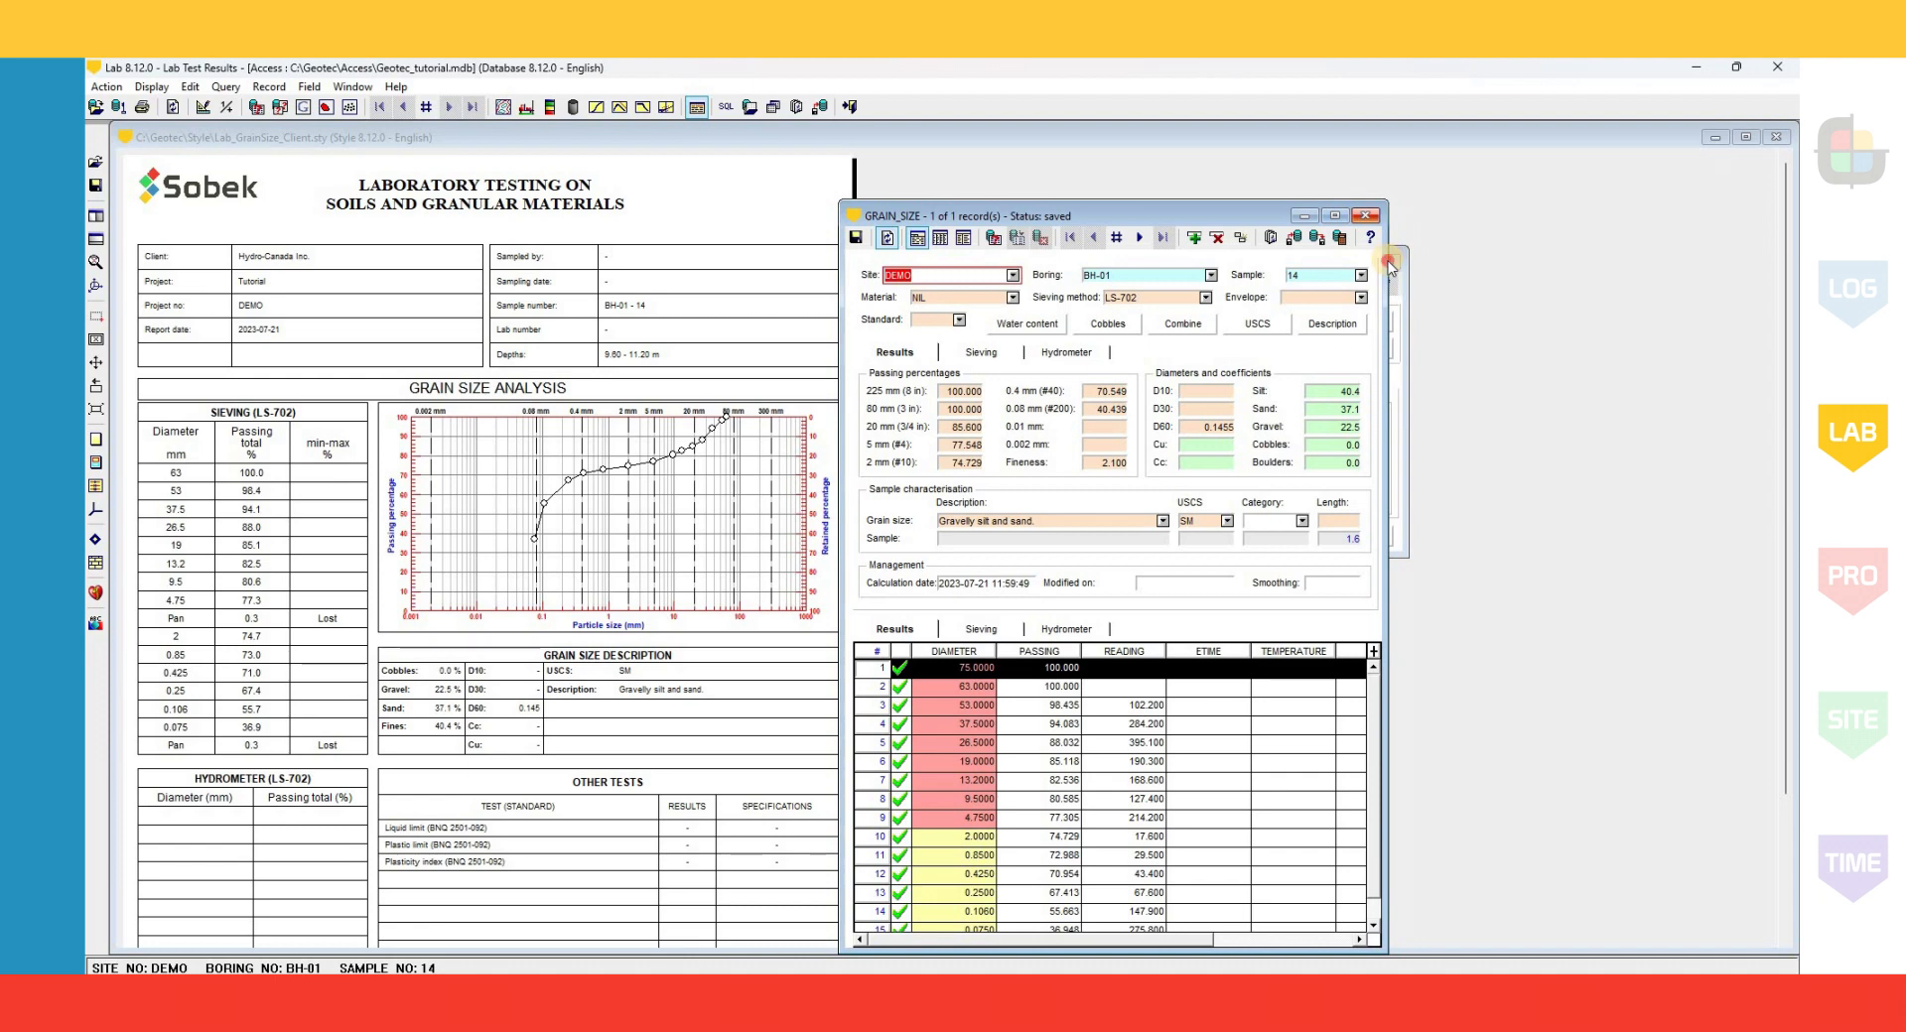
# - Close the grain size record and the remaining data window behind it, leaving only the report open
pyautogui.click(1366, 215)
pyautogui.click(1396, 252)
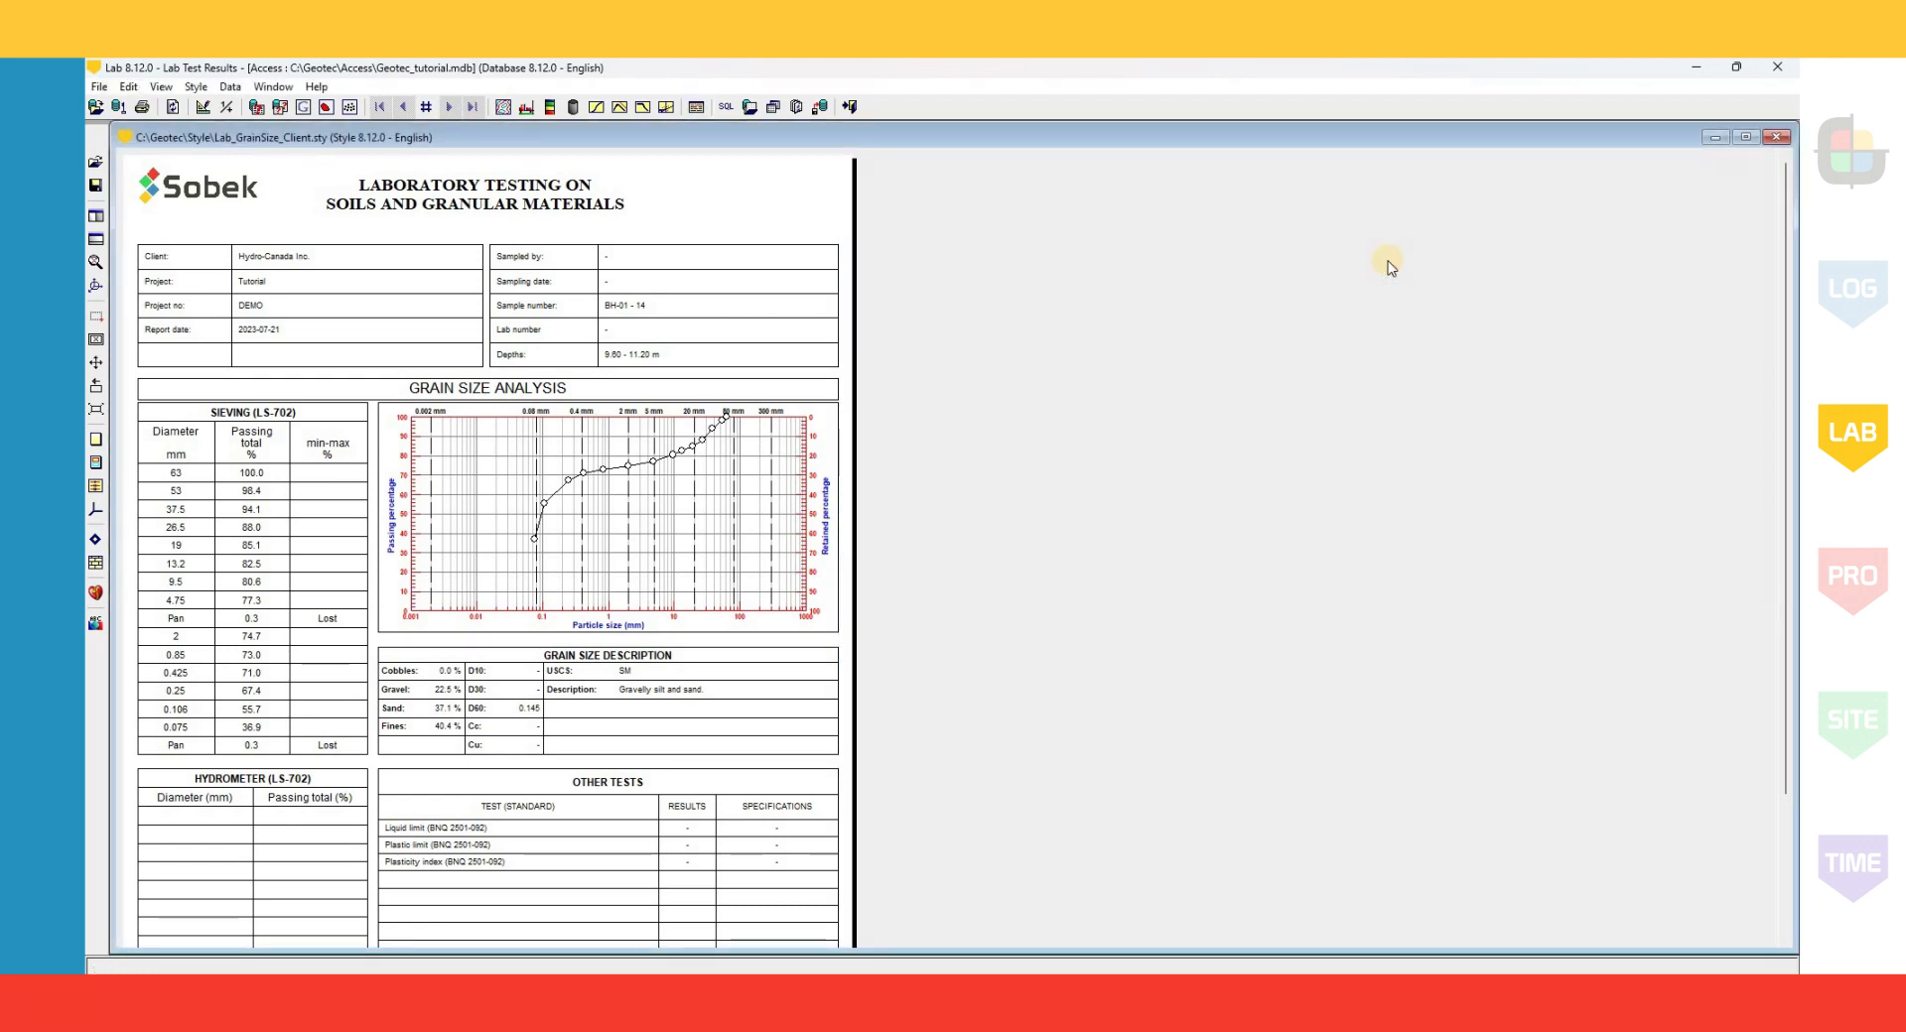